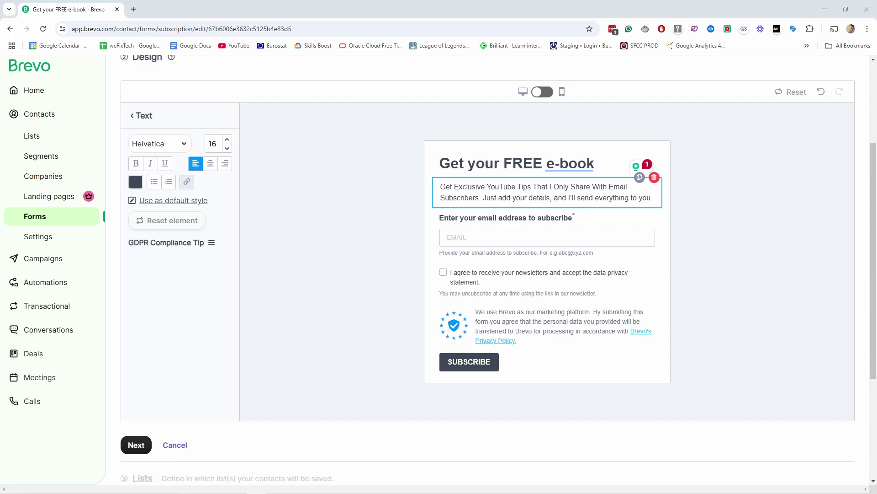
# - Scroll to the YouTube video description and follow its Brevo link to brevo.com
pyautogui.click(469, 362)
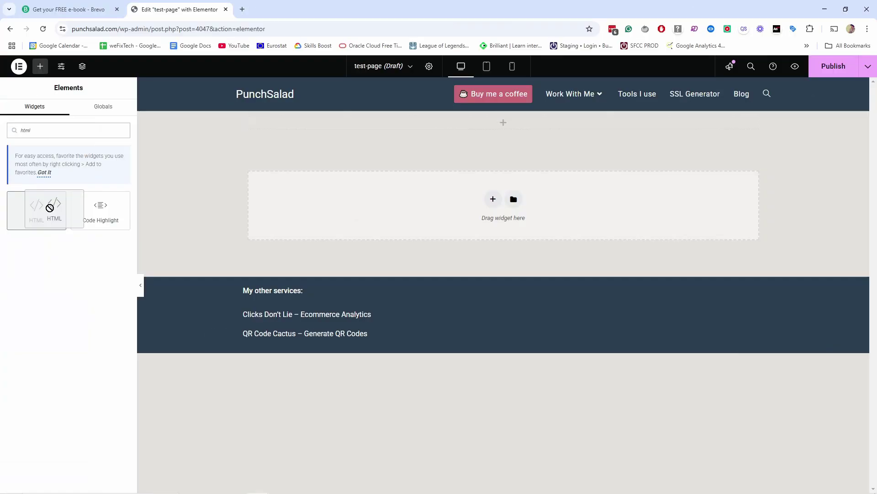
pyautogui.moveTo(41, 209); pyautogui.dragTo(416, 123)
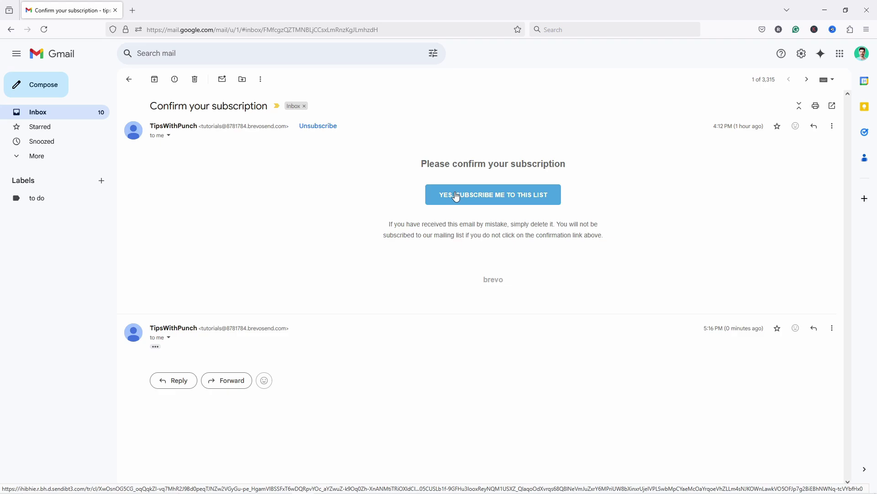
pyautogui.click(456, 195)
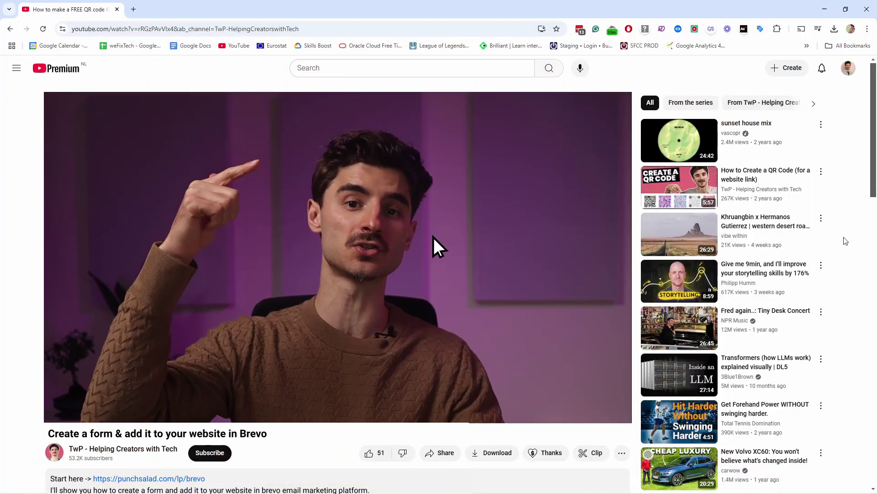
pyautogui.scroll(-3, 434, 247)
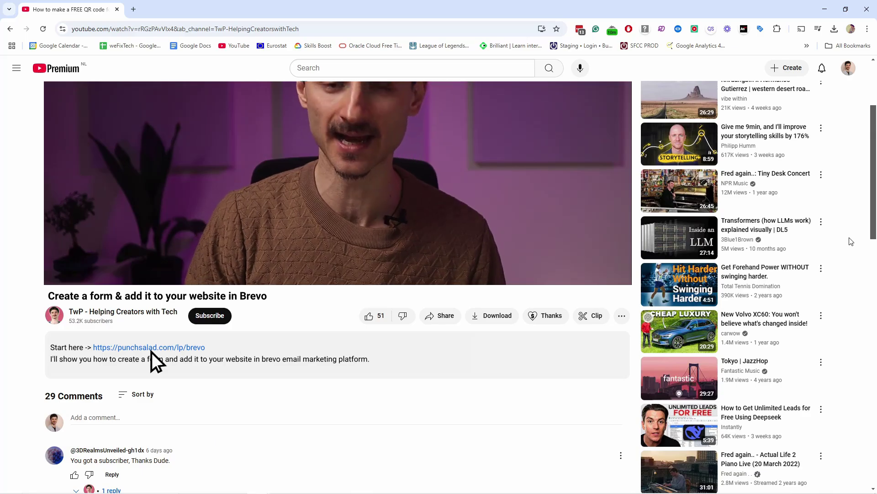
pyautogui.click(150, 348)
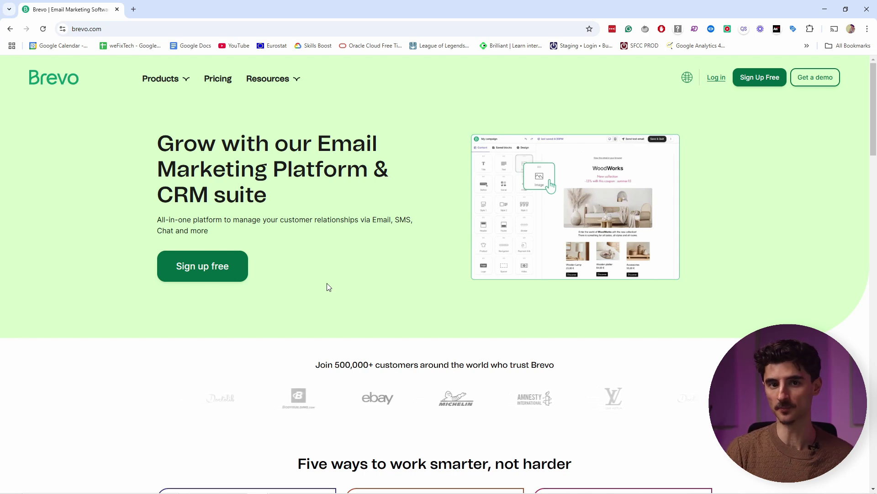
# - Sign up for a free Brevo account, entering 'ithTech' and the company address on onboarding
pyautogui.click(212, 273)
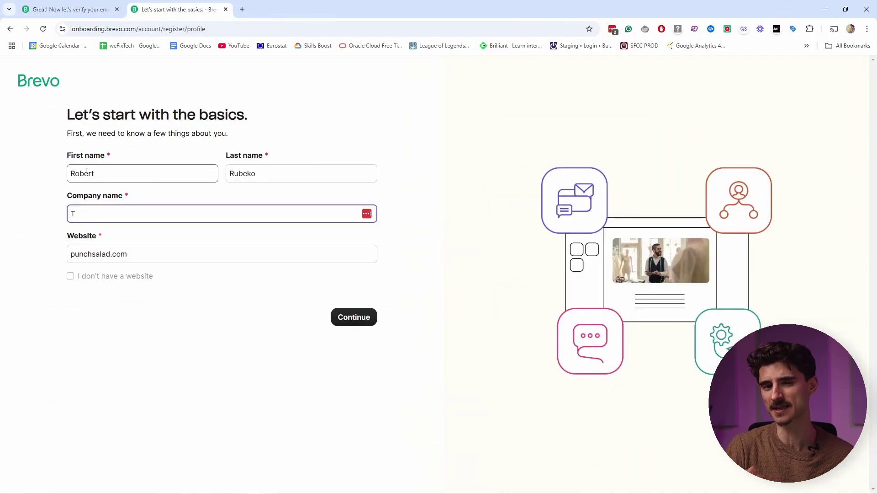
pyautogui.write('ithTech')
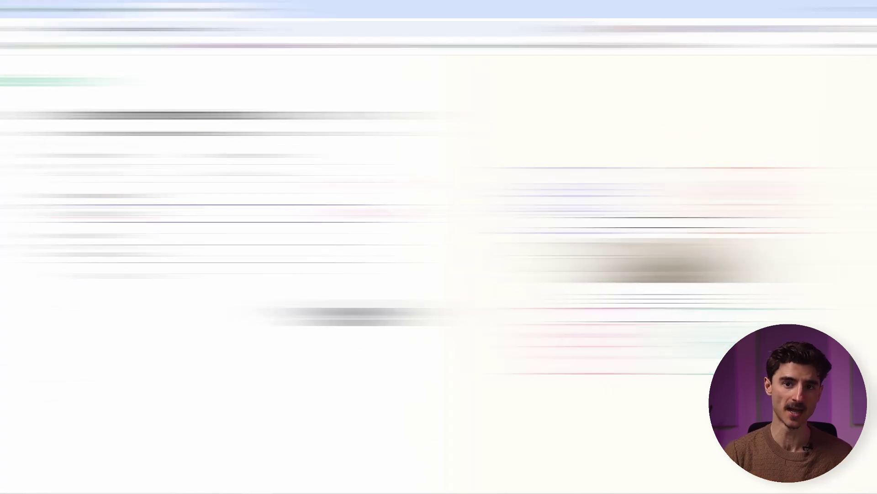
pyautogui.click(122, 177)
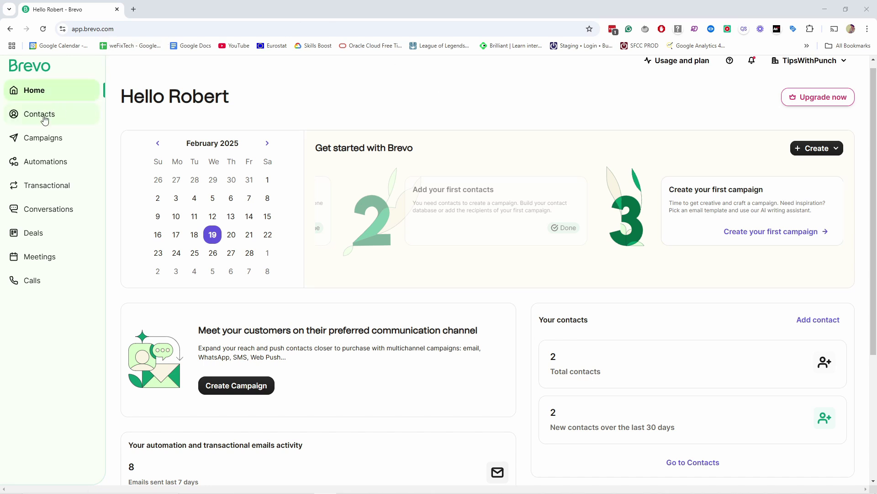
# - Start a new subscription form from Contacts > Forms
pyautogui.click(45, 117)
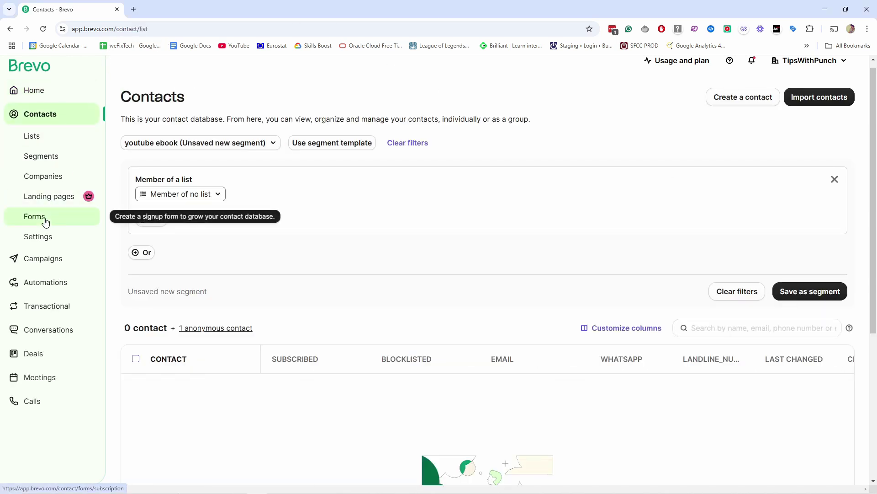
pyautogui.click(45, 221)
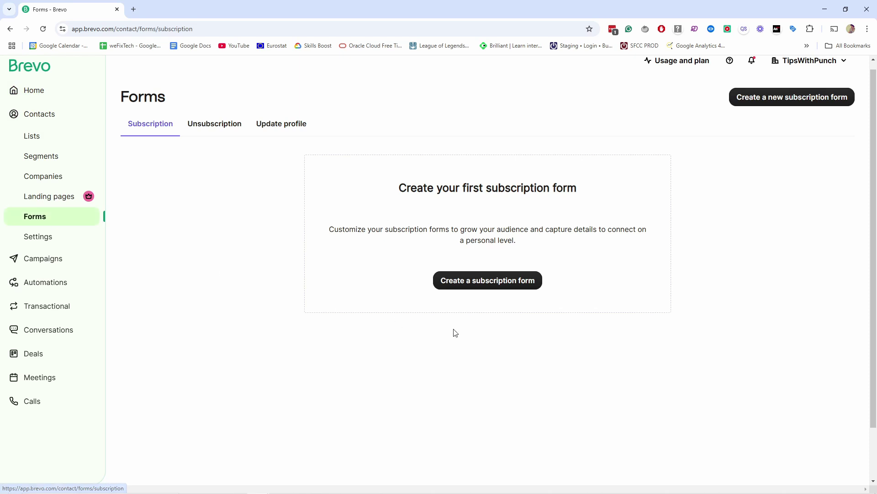
pyautogui.click(486, 286)
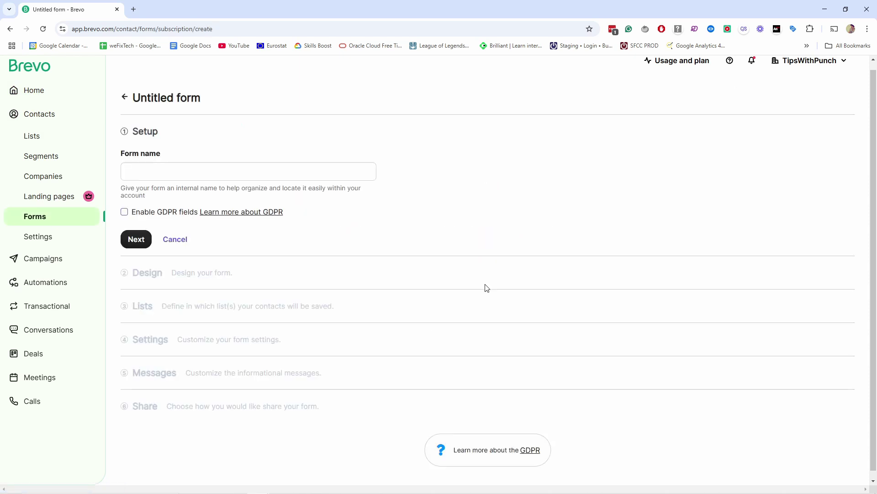
# - Name the form 'Get your FREE e-book', enable GDPR fields and continue to design
pyautogui.click(172, 174)
pyautogui.write('Get your FREE e-book')
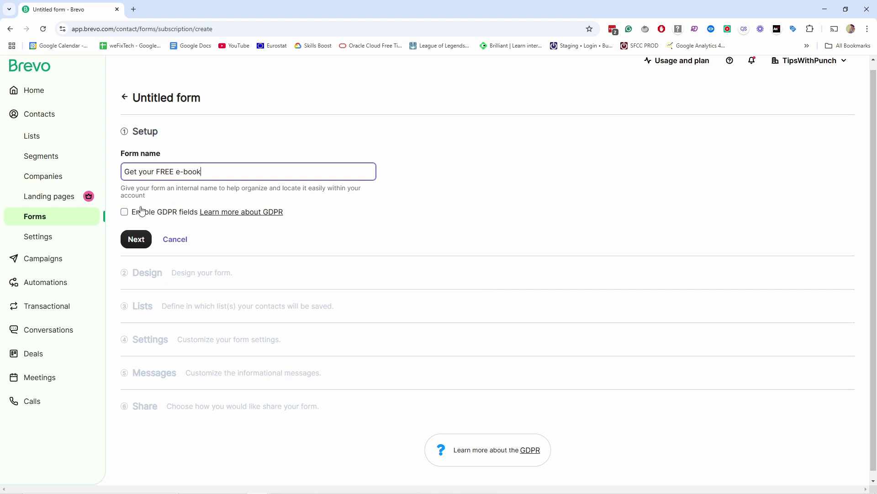
pyautogui.click(125, 212)
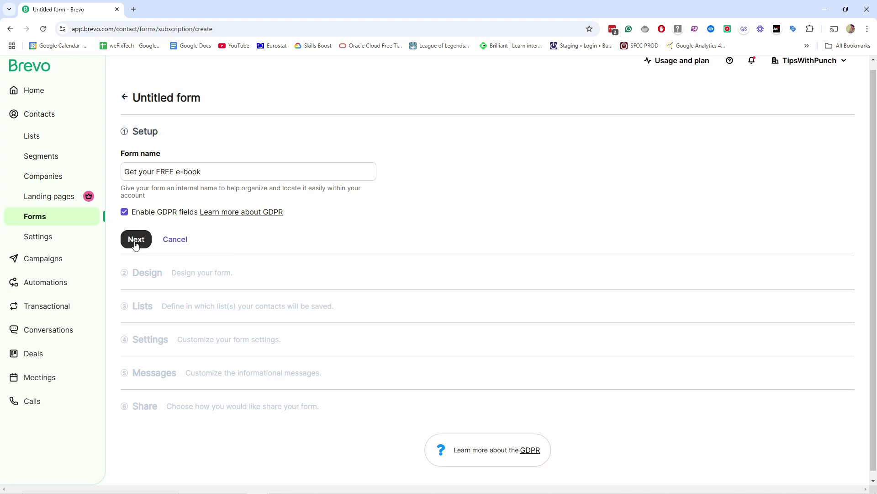
pyautogui.click(136, 239)
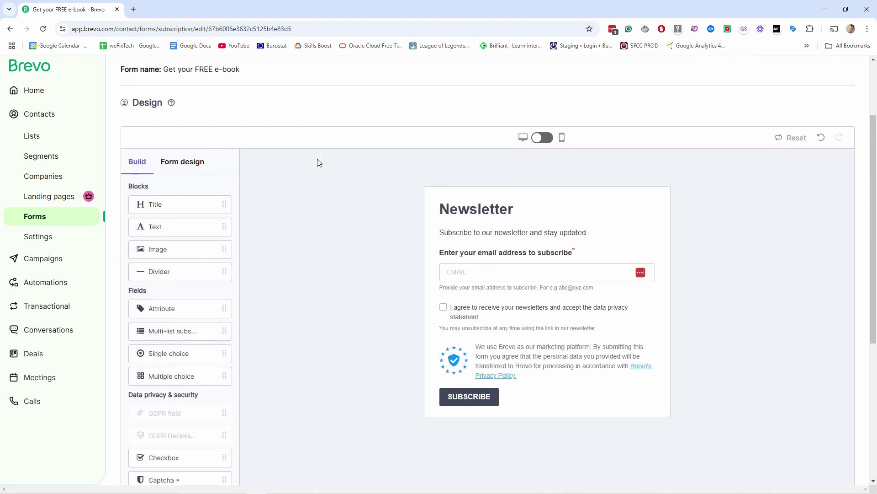
pyautogui.scroll(-1, 308, 157)
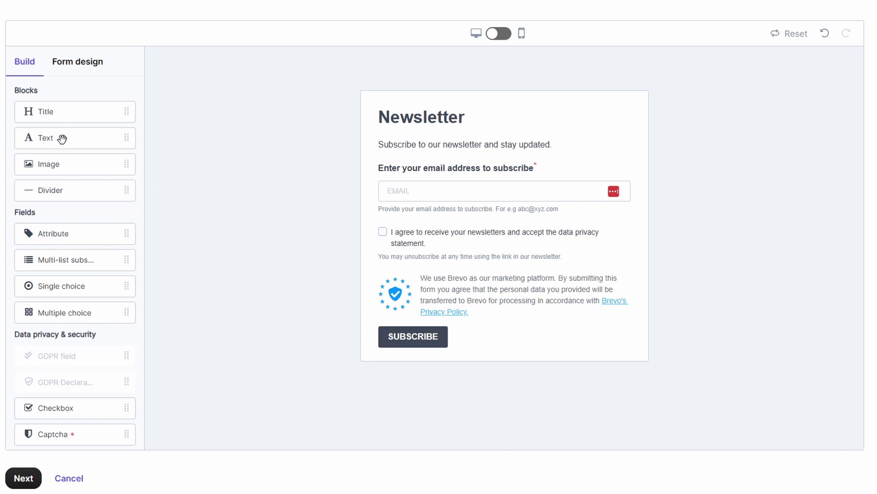
pyautogui.moveTo(61, 139); pyautogui.dragTo(490, 143)
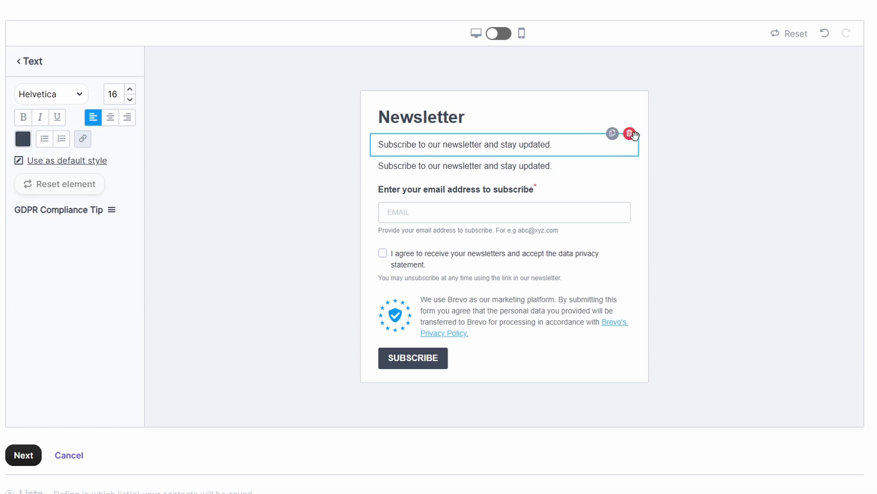
pyautogui.click(630, 133)
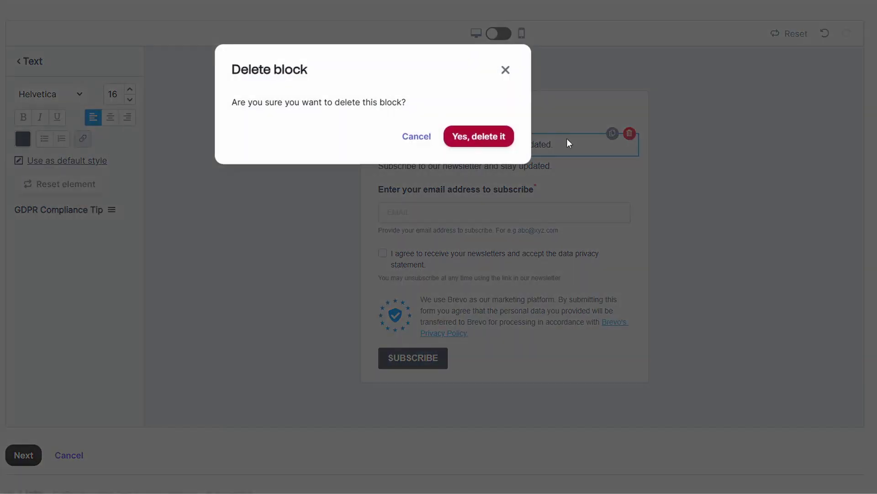
pyautogui.press('Return')
pyautogui.click(612, 134)
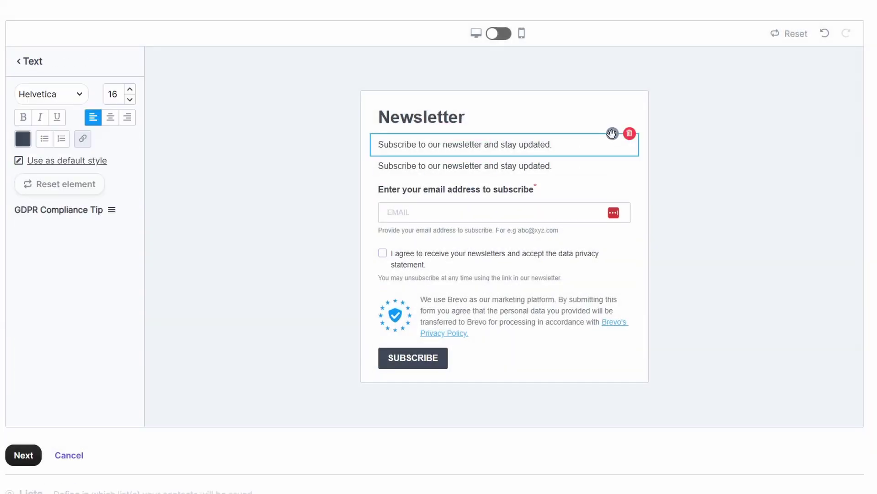
pyautogui.click(629, 133)
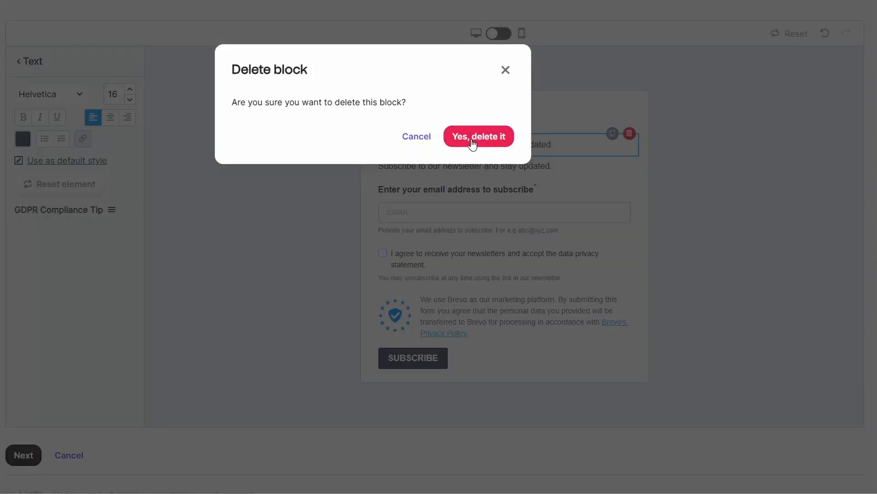
pyautogui.click(472, 142)
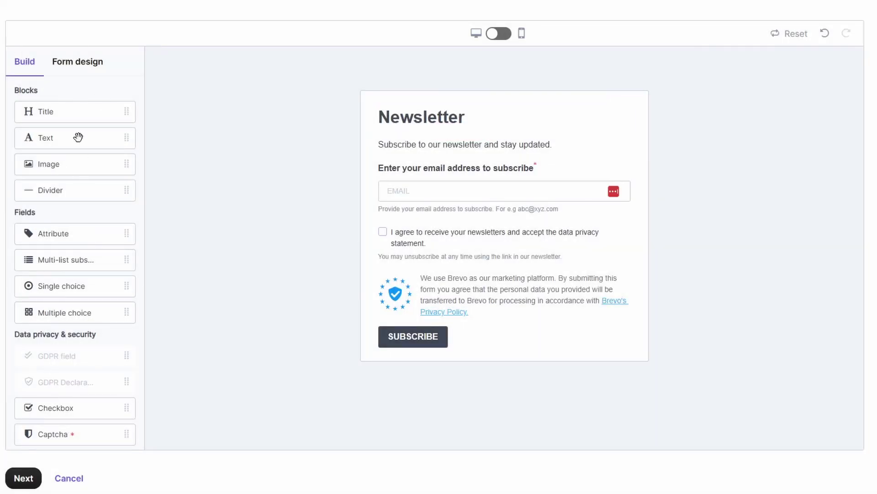
# - Replace the title with 'Get your FREE e-book', paste the YouTube-tips paragraph, relabel the button 'Get the book now'
pyautogui.click(72, 67)
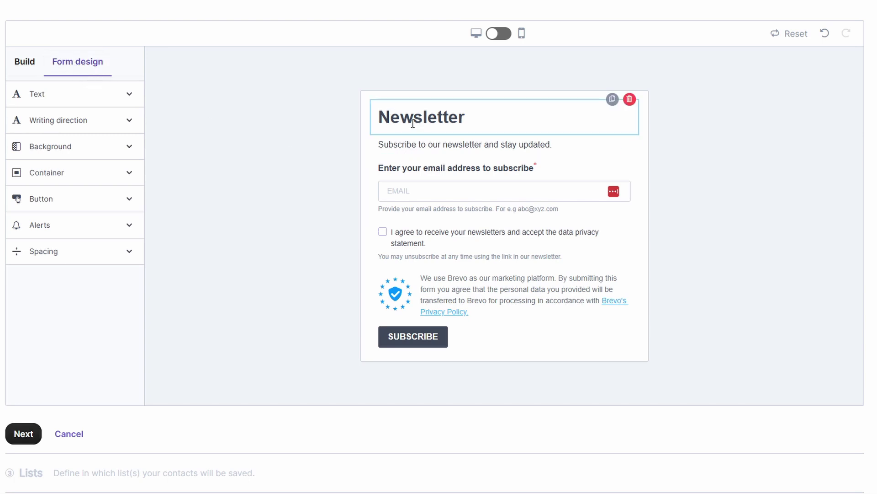
pyautogui.doubleClick(439, 127)
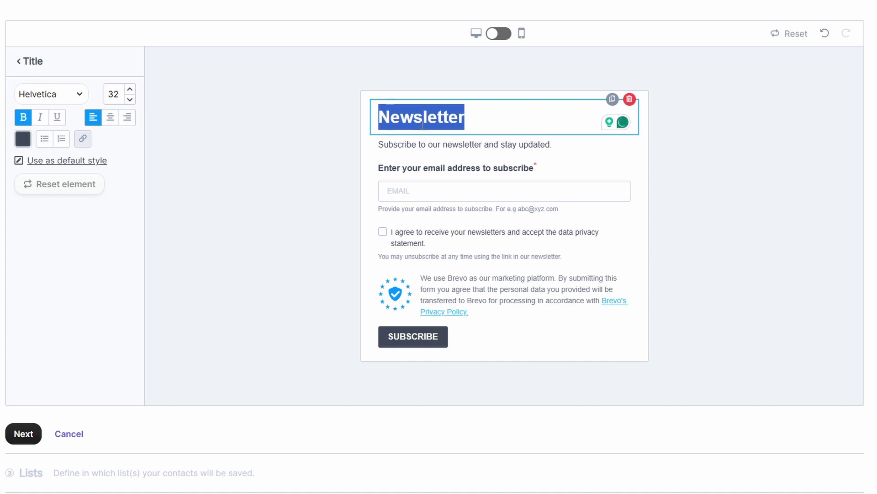
pyautogui.write('Get your FREE e-book')
pyautogui.click(426, 147)
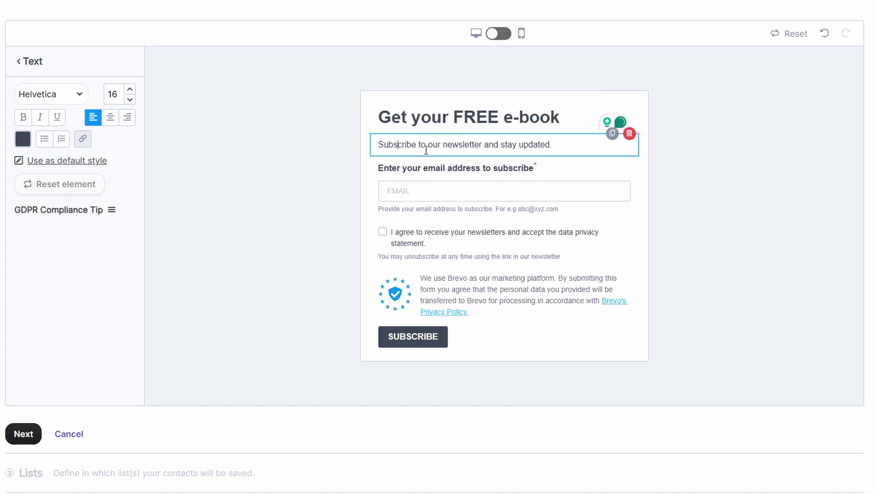
pyautogui.tripleClick(427, 150)
pyautogui.write("Get Exclusive YouTube Tips That I Only Share With Email Subscribers. Just add your details, and I'll send everything to you.")
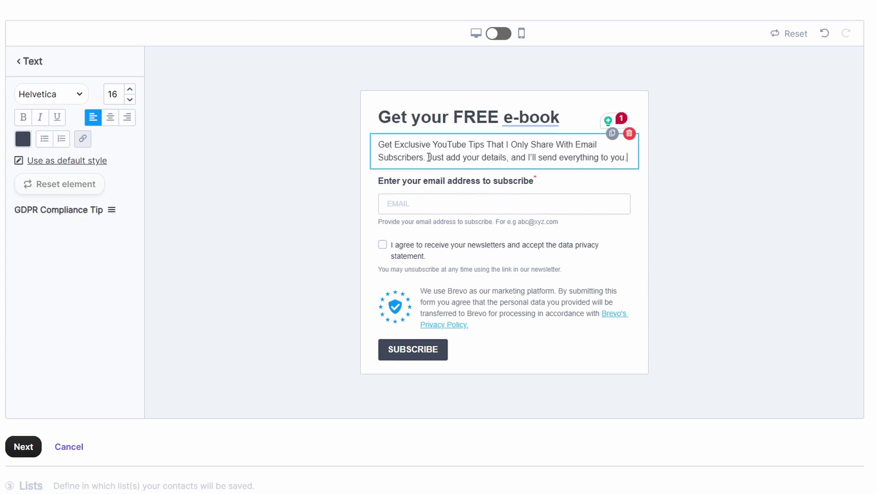
pyautogui.doubleClick(418, 347)
pyautogui.write('Get the book now')
pyautogui.click(83, 66)
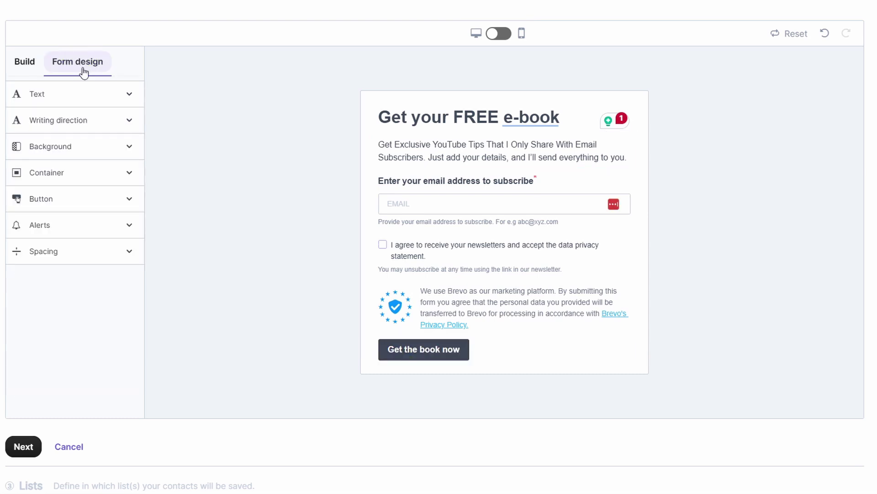
# - Set the form title's font to Futura
pyautogui.click(47, 98)
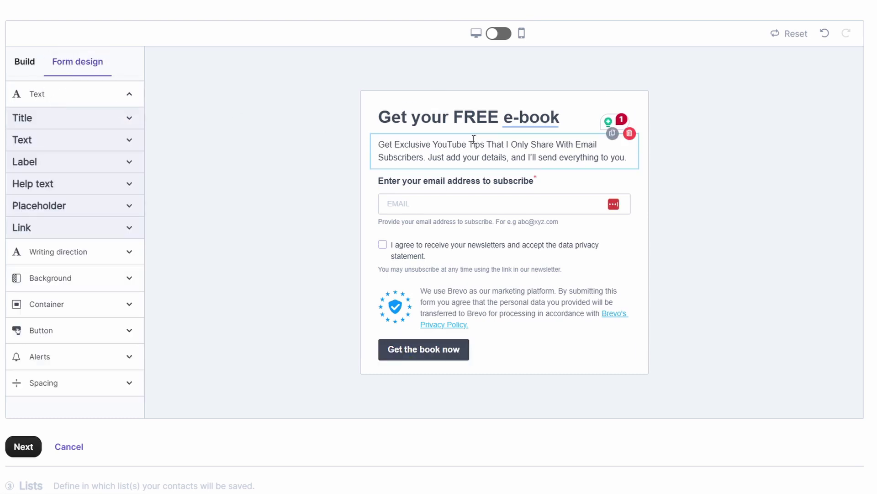
pyautogui.click(40, 120)
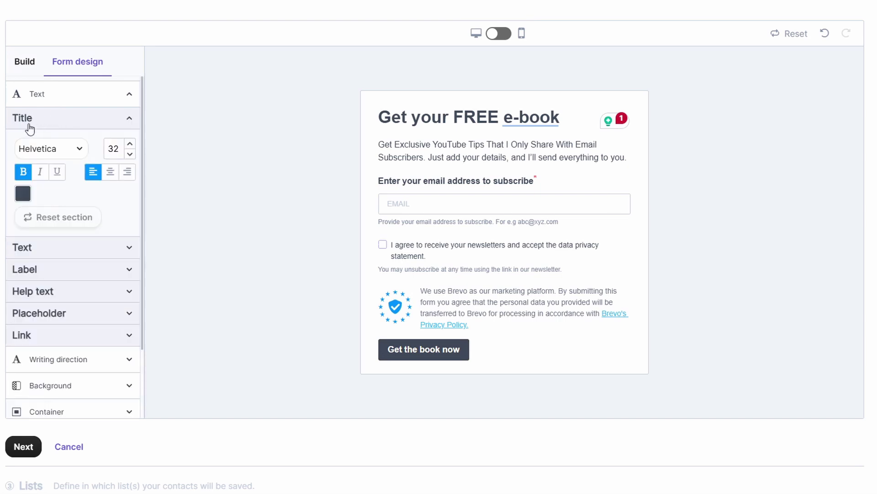
pyautogui.click(42, 149)
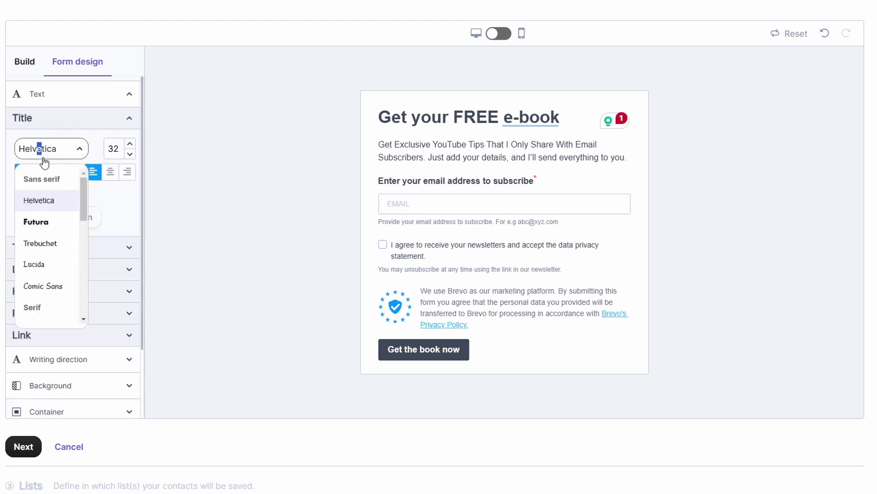
pyautogui.click(35, 221)
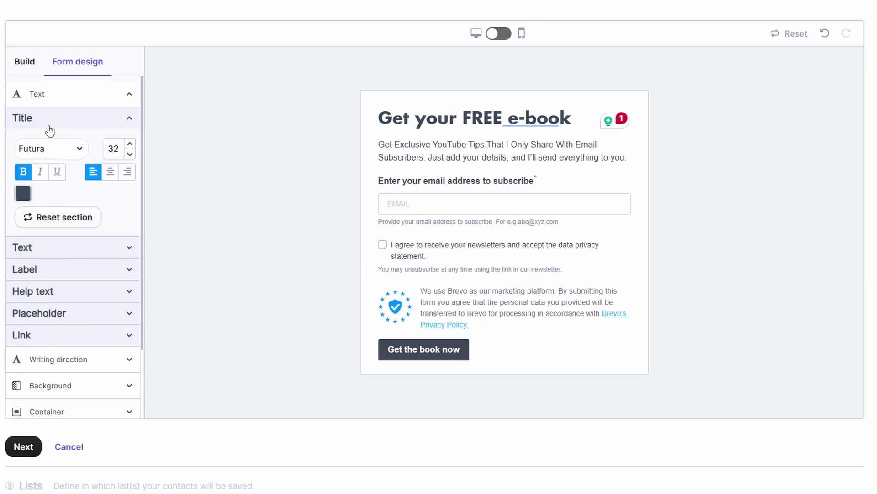
# - Colour the title bright pink #F449B0
pyautogui.click(23, 194)
pyautogui.click(149, 188)
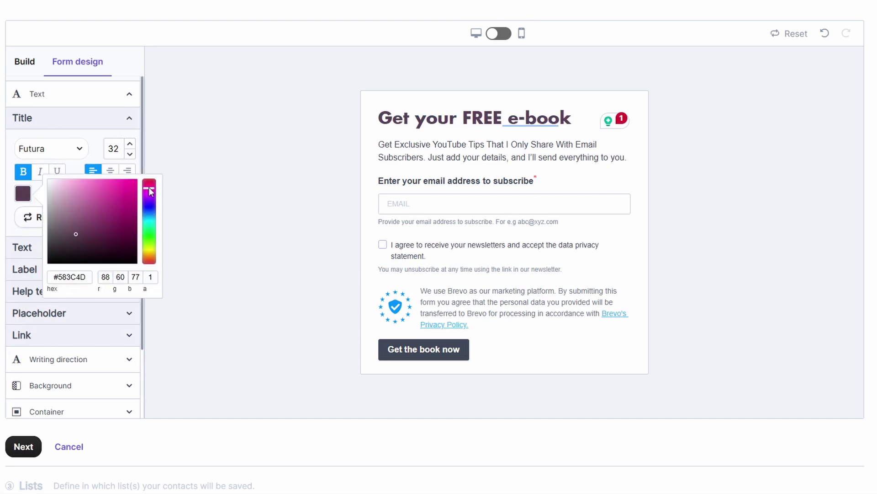
pyautogui.click(106, 182)
pyautogui.click(111, 183)
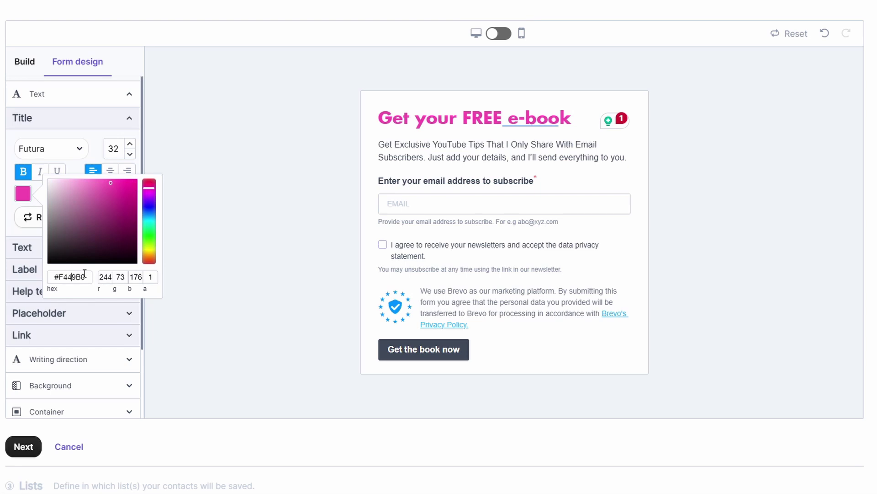
pyautogui.moveTo(85, 277); pyautogui.dragTo(54, 277)
pyautogui.hotkey('ctrl', 'c')
pyautogui.click(78, 171)
pyautogui.click(30, 197)
pyautogui.click(87, 137)
pyautogui.click(59, 247)
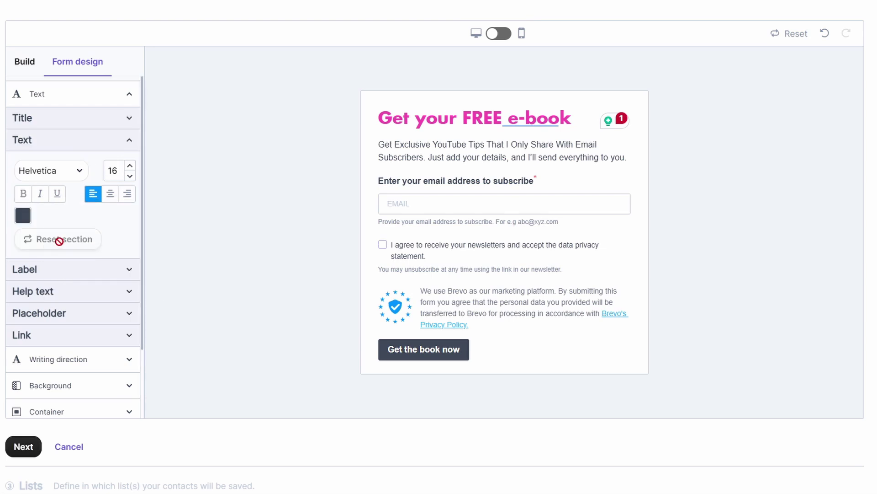
# - Set the body text to Lucida in near-black #1F1F20, keeping left alignment
pyautogui.click(59, 171)
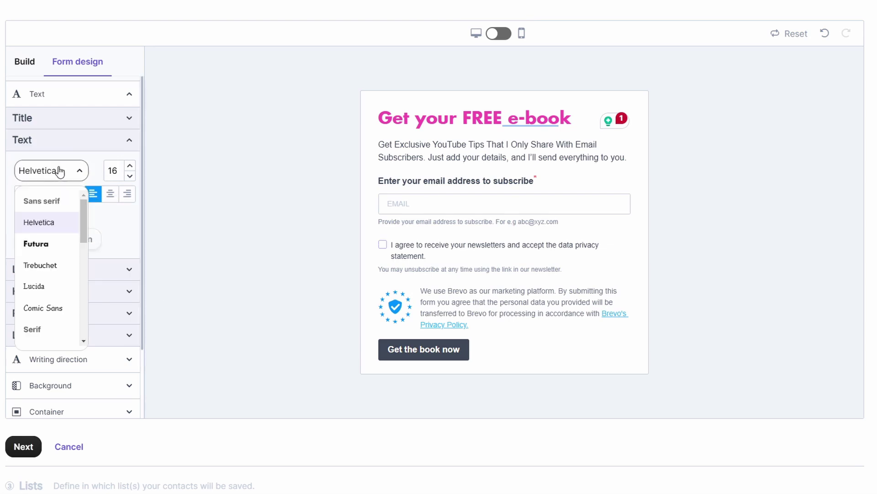
pyautogui.click(43, 245)
pyautogui.click(42, 177)
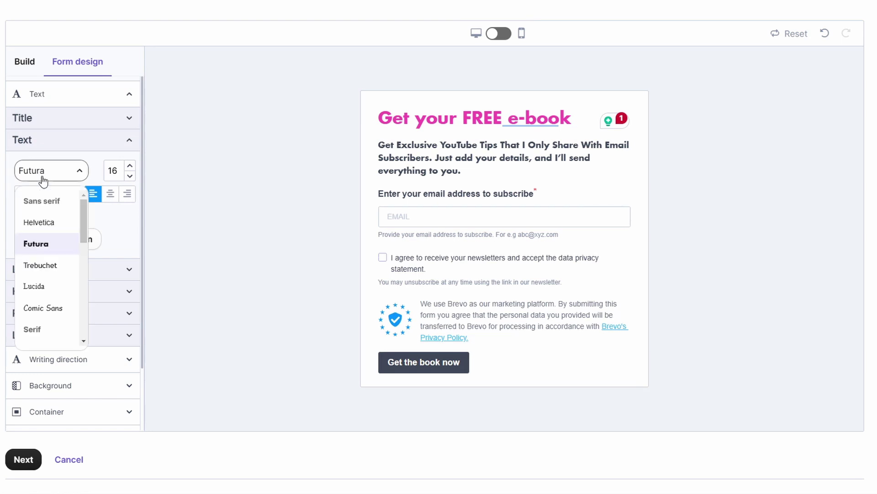
pyautogui.click(40, 287)
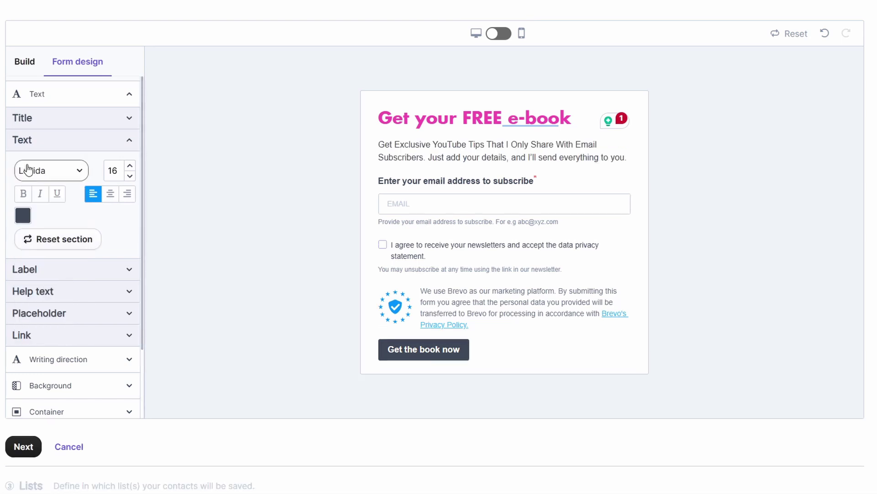
pyautogui.click(23, 215)
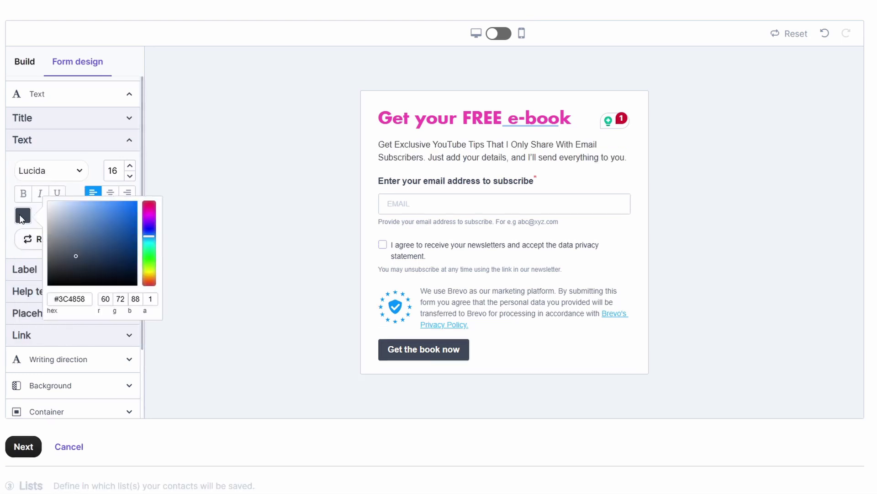
pyautogui.click(52, 275)
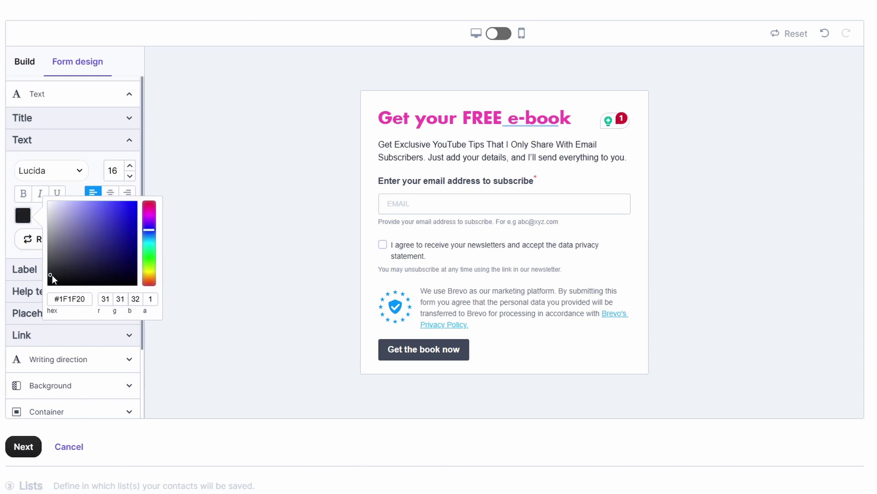
pyautogui.click(109, 194)
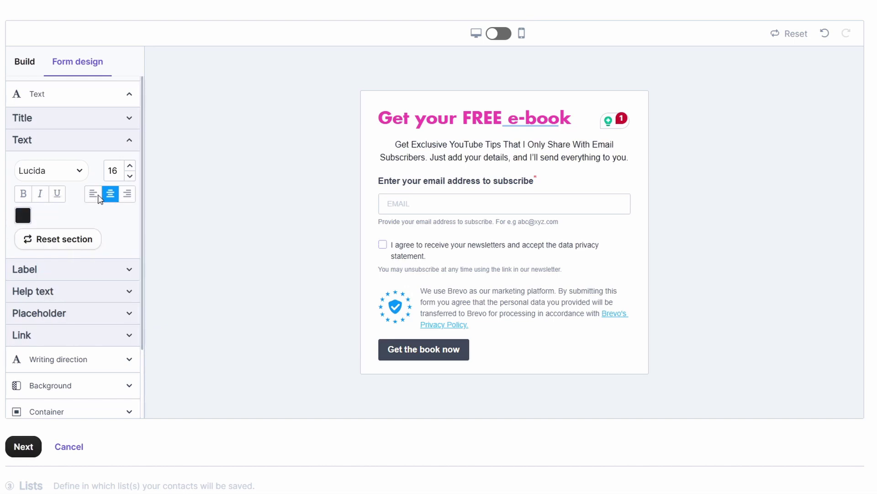
pyautogui.click(93, 194)
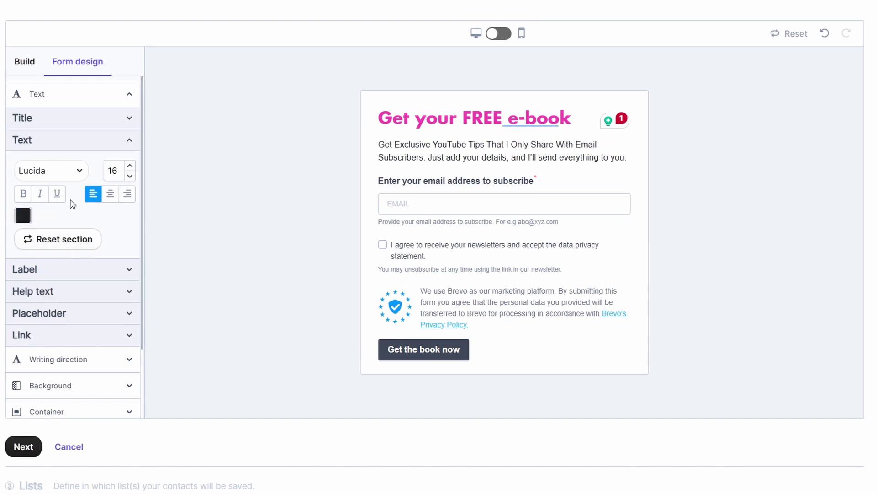
# - Switch the label and help text fonts to Lucida
pyautogui.click(29, 270)
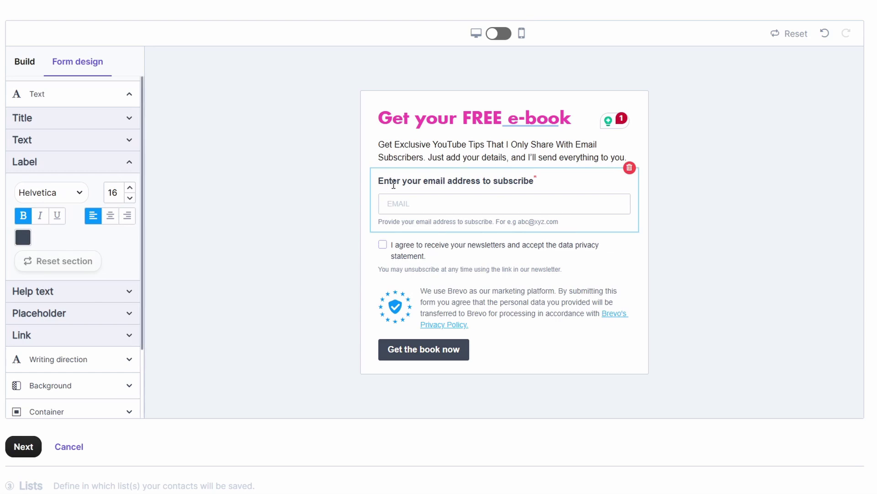
pyautogui.click(46, 193)
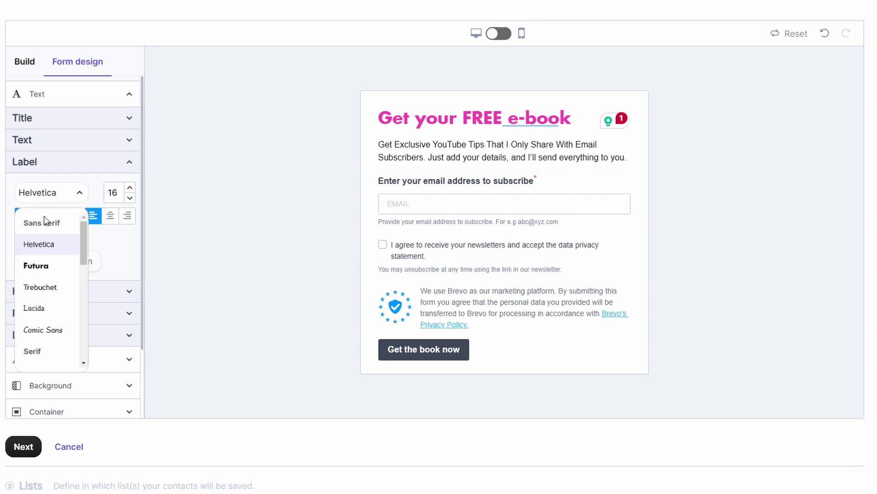
pyautogui.click(44, 308)
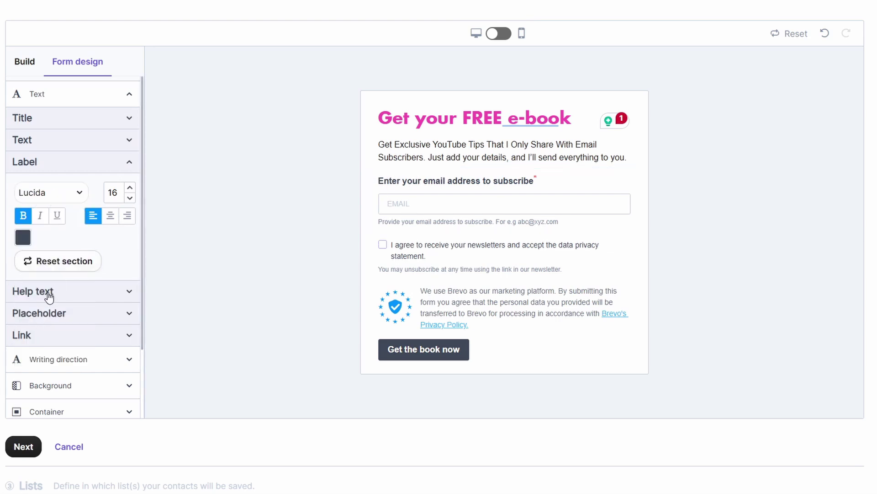
pyautogui.click(46, 291)
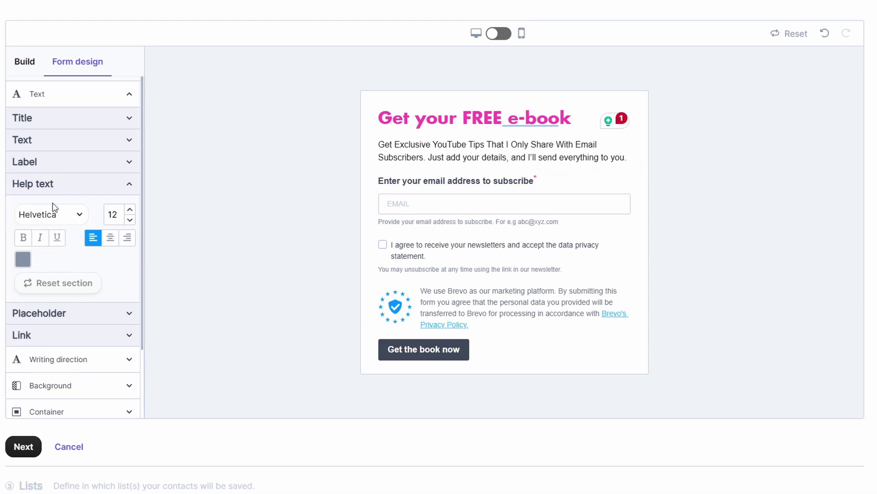
pyautogui.click(53, 220)
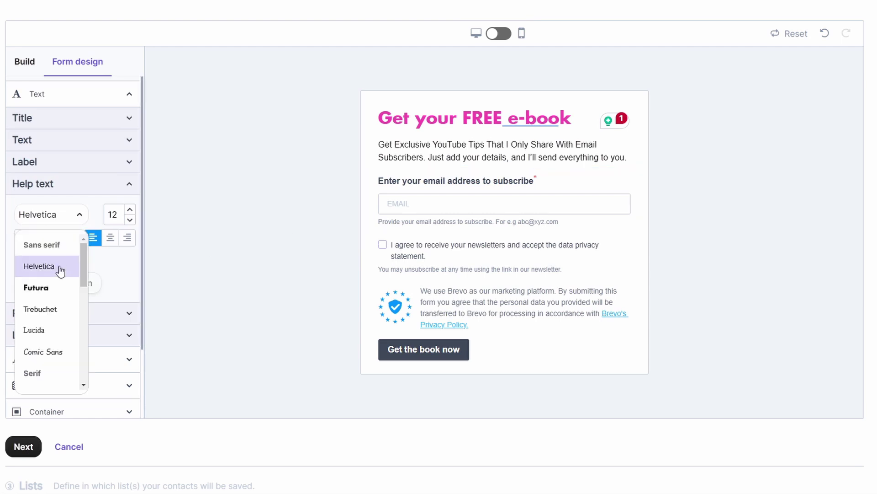
pyautogui.click(39, 332)
# - Set the placeholder to Lucida in a darker grey
pyautogui.click(41, 313)
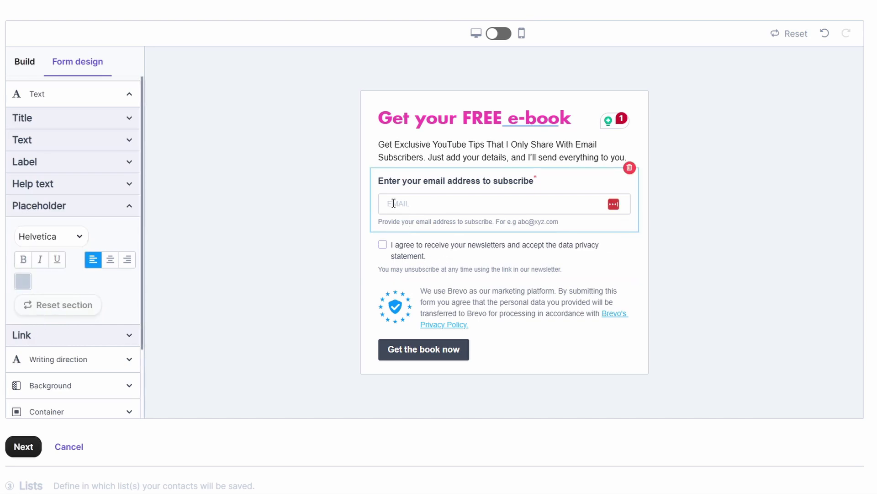
pyautogui.click(36, 236)
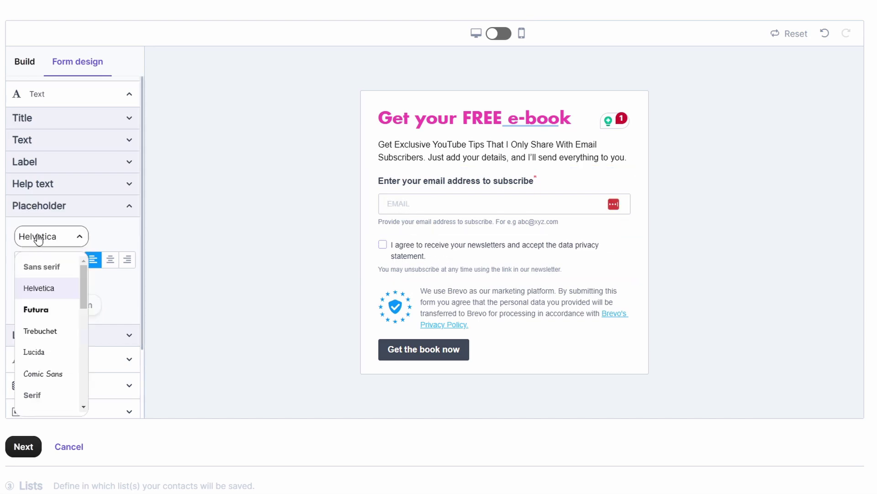
pyautogui.click(39, 352)
pyautogui.click(24, 281)
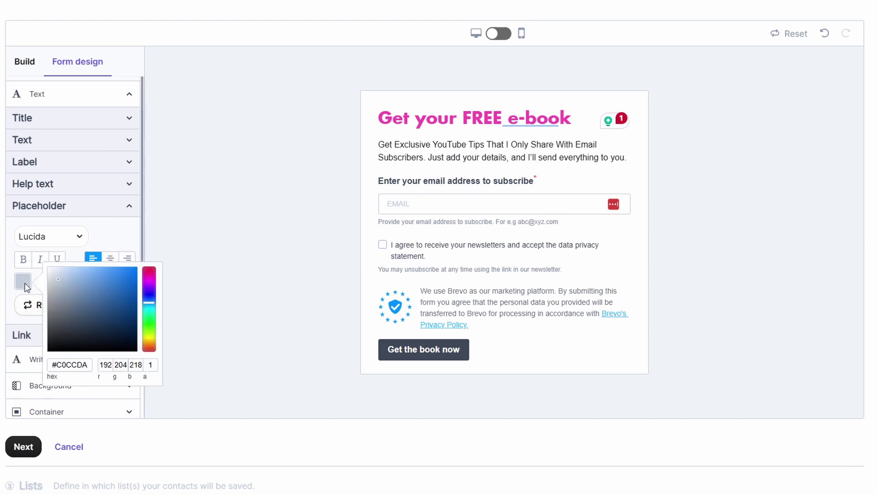
pyautogui.moveTo(51, 284); pyautogui.dragTo(40, 304)
pyautogui.click(40, 303)
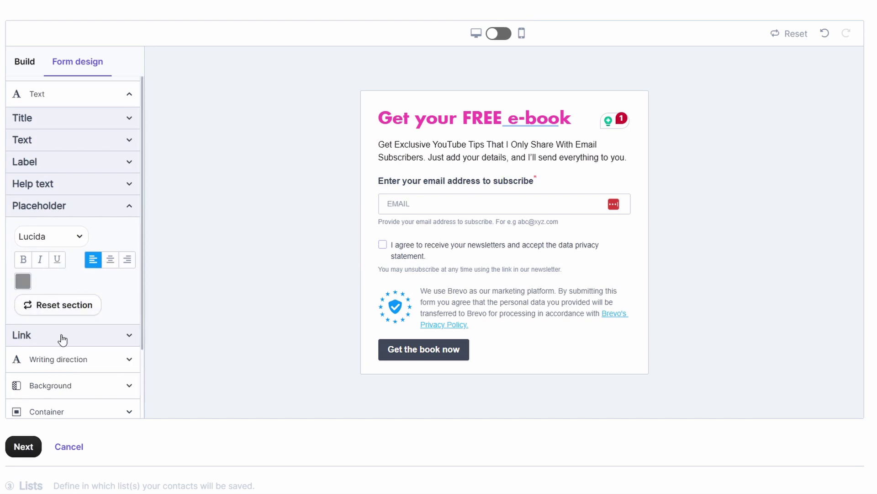
# - Colour the form's links pink #F449B0
pyautogui.click(92, 334)
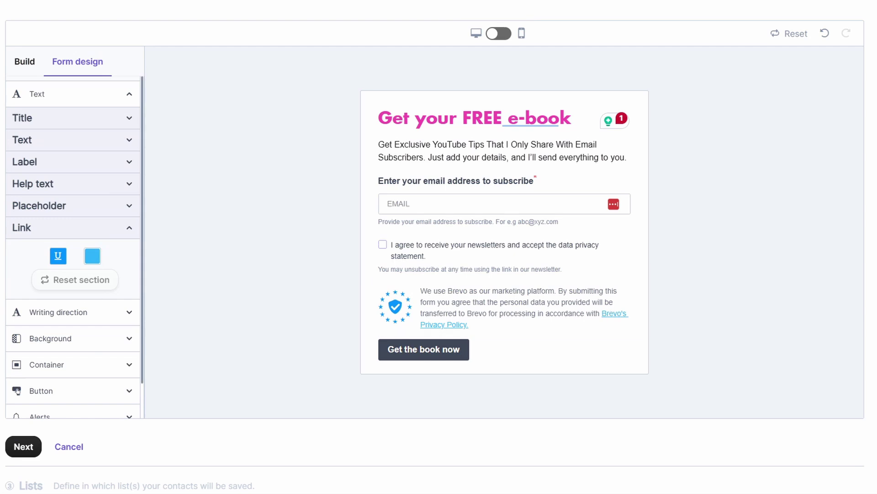
pyautogui.click(92, 256)
pyautogui.tripleClick(155, 342)
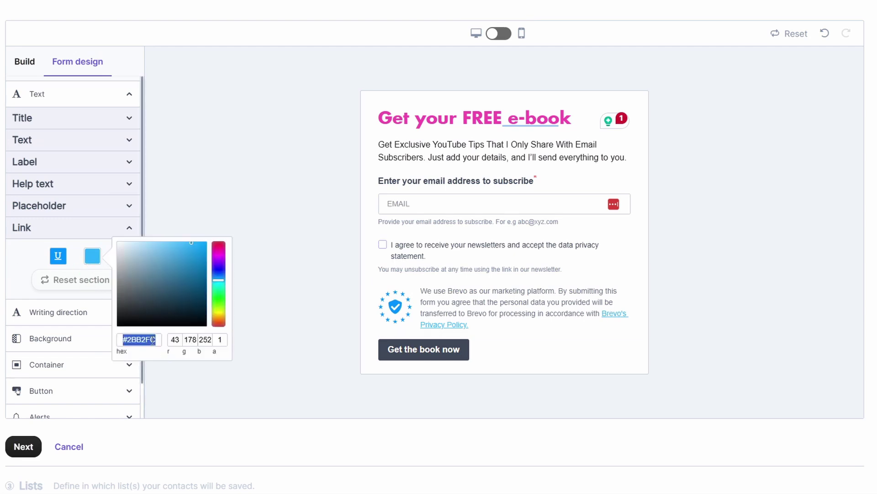
pyautogui.hotkey('ctrl', 'v')
pyautogui.click(247, 301)
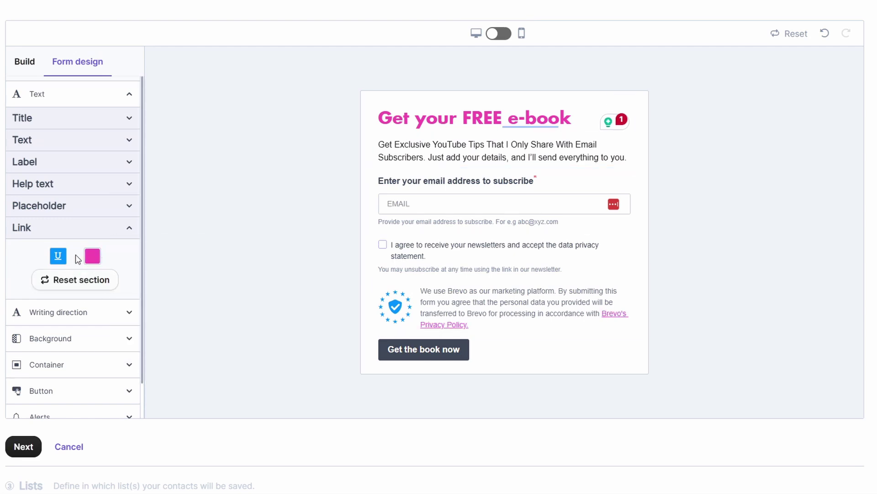
# - Give the 'Get the book now' button Lucida text and a pink background
pyautogui.click(418, 349)
pyautogui.click(73, 251)
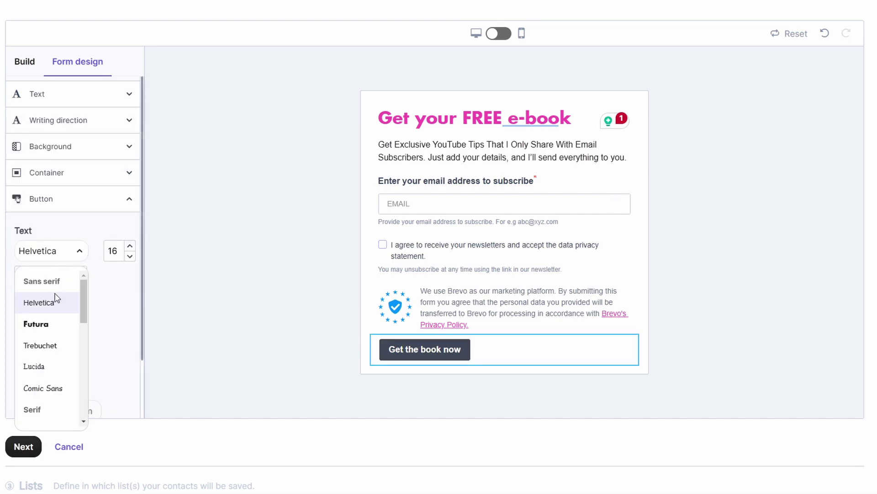
pyautogui.click(38, 370)
pyautogui.click(23, 347)
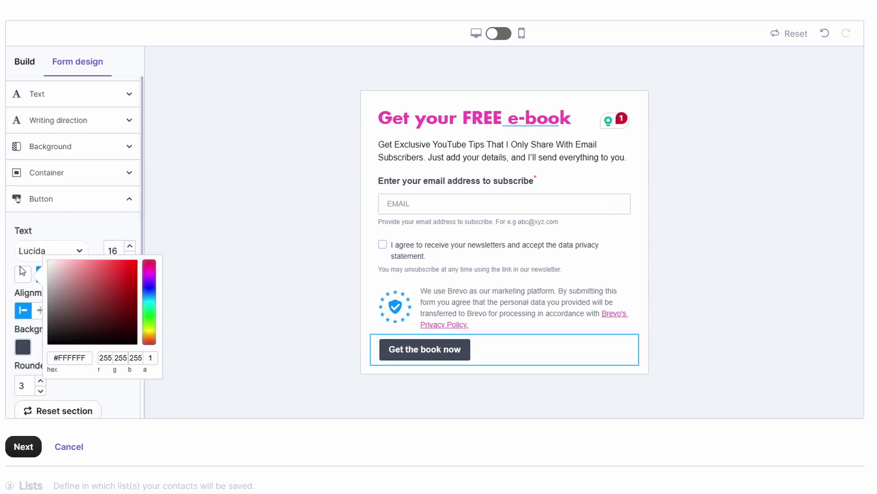
pyautogui.moveTo(23, 347); pyautogui.dragTo(73, 388)
pyautogui.click(68, 431)
pyautogui.hotkey('ctrl', 'v')
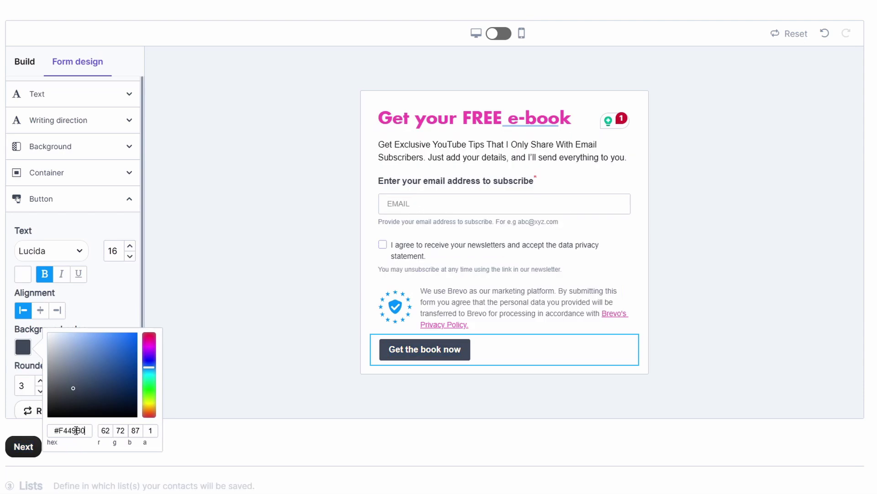
pyautogui.click(117, 322)
# - Make the button text 20 pt bold and set rounded corners to 8
pyautogui.click(129, 247)
pyautogui.click(129, 247)
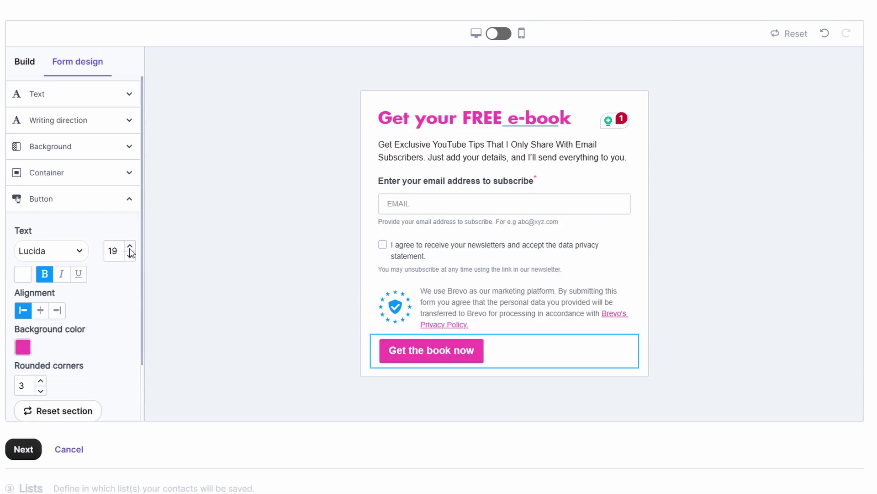
pyautogui.click(130, 247)
pyautogui.click(129, 247)
pyautogui.scroll(-4, 110, 290)
pyautogui.moveTo(24, 266); pyautogui.dragTo(10, 265)
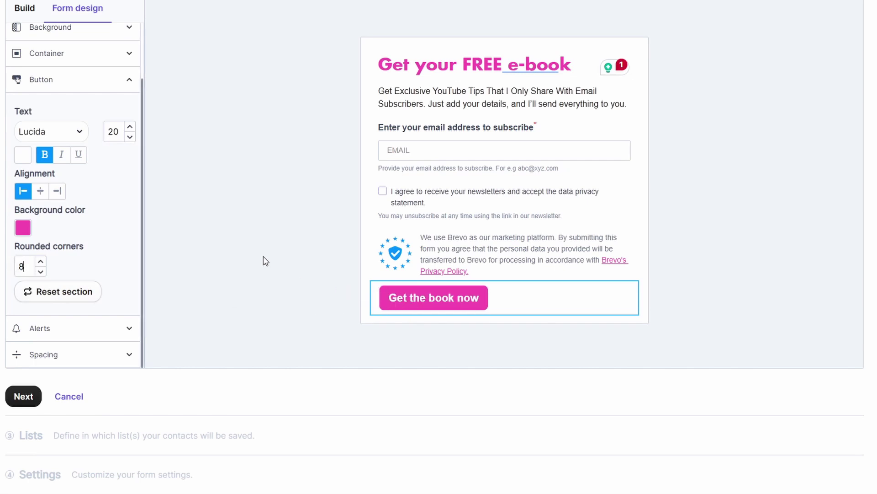
pyautogui.scroll(-1, 264, 261)
pyautogui.scroll(4, 358, 174)
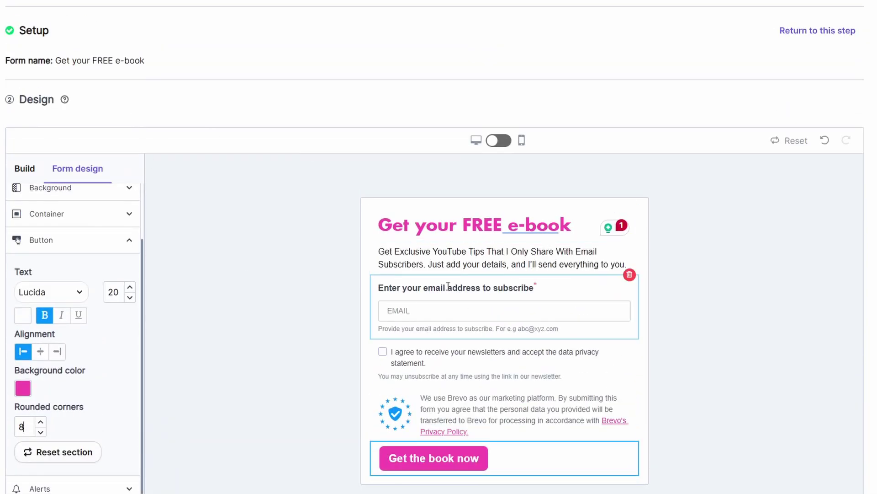
# - Drop an Image block above the form title and open the Content library for its picture
pyautogui.click(26, 169)
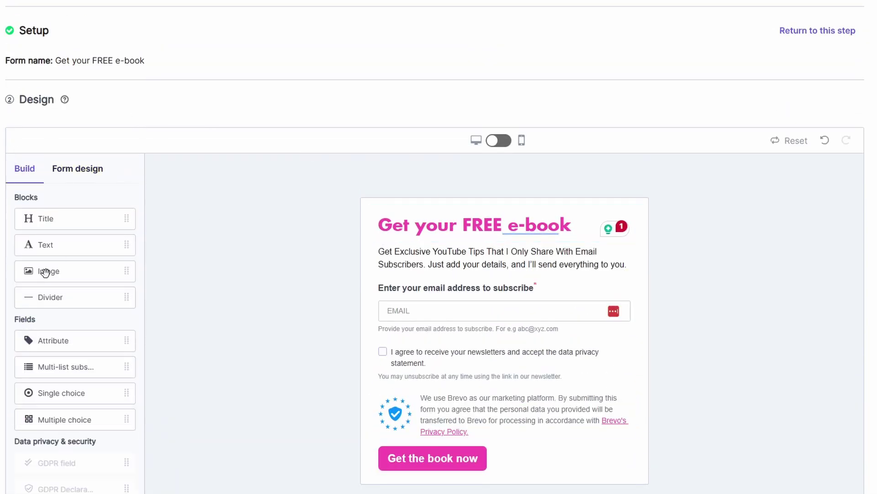
pyautogui.moveTo(59, 275); pyautogui.dragTo(437, 227)
pyautogui.click(453, 243)
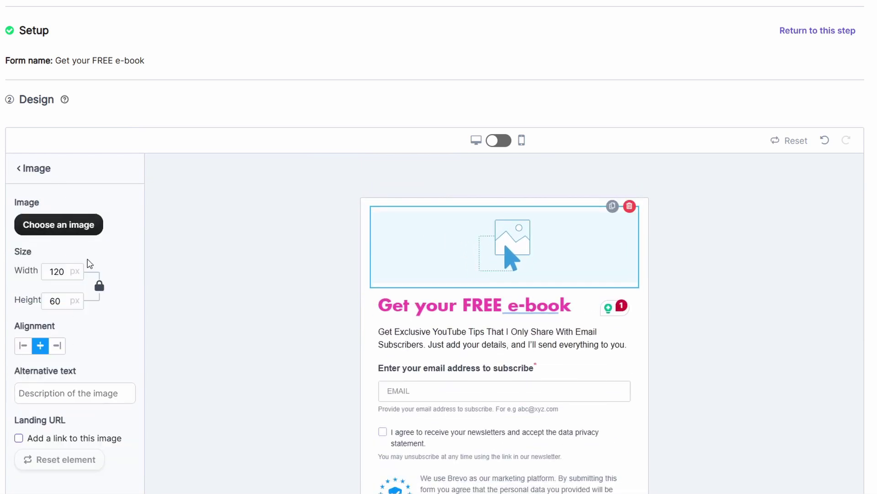
pyautogui.click(51, 235)
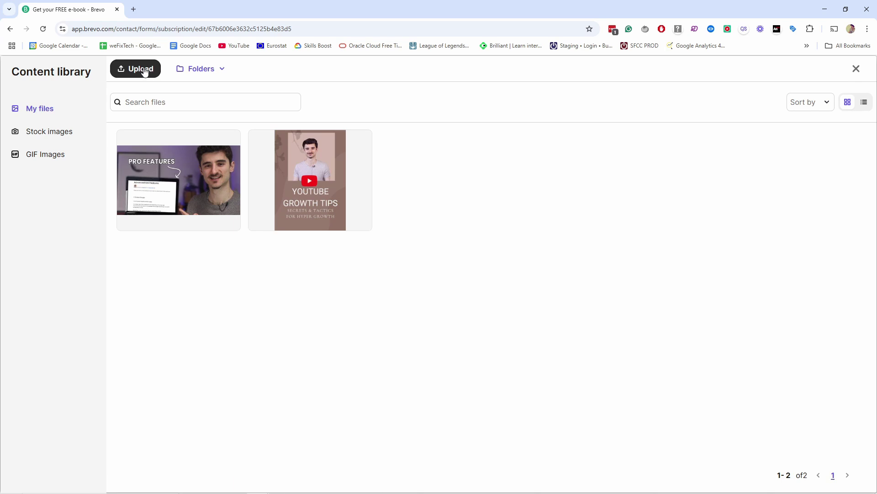
# - Insert the PRO FEATURES picture from My files into the image block
pyautogui.click(129, 220)
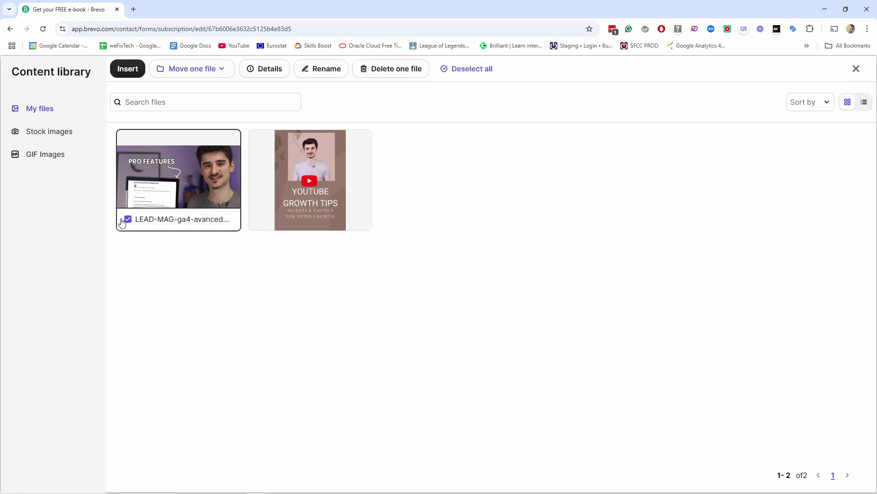
pyautogui.click(126, 69)
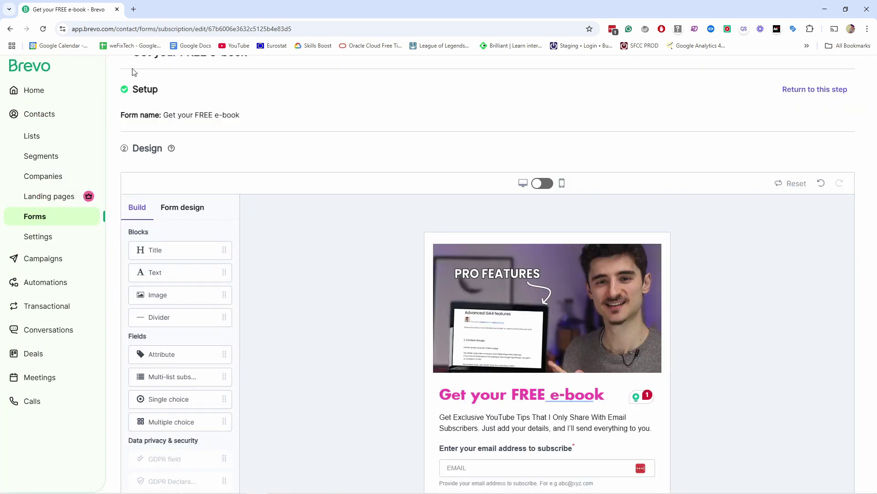
pyautogui.click(560, 301)
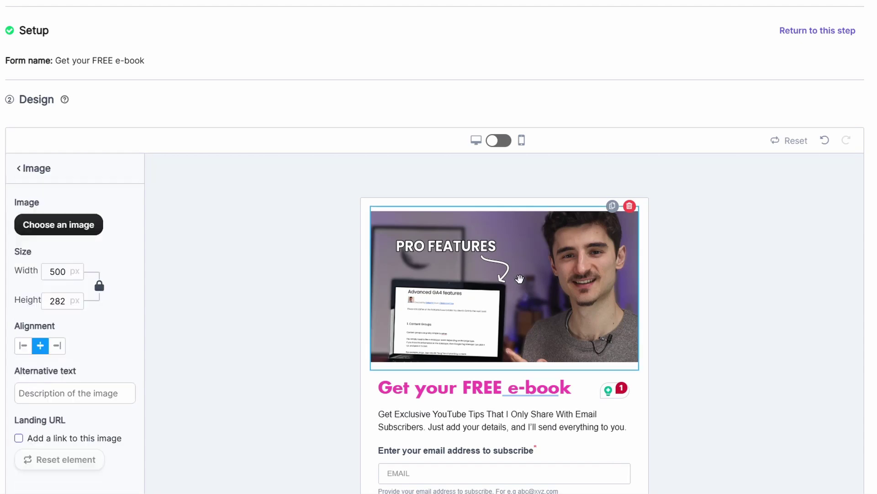
# - Keep the 500 × 282 px image centred and leave it without a link
pyautogui.scroll(-1, 70, 280)
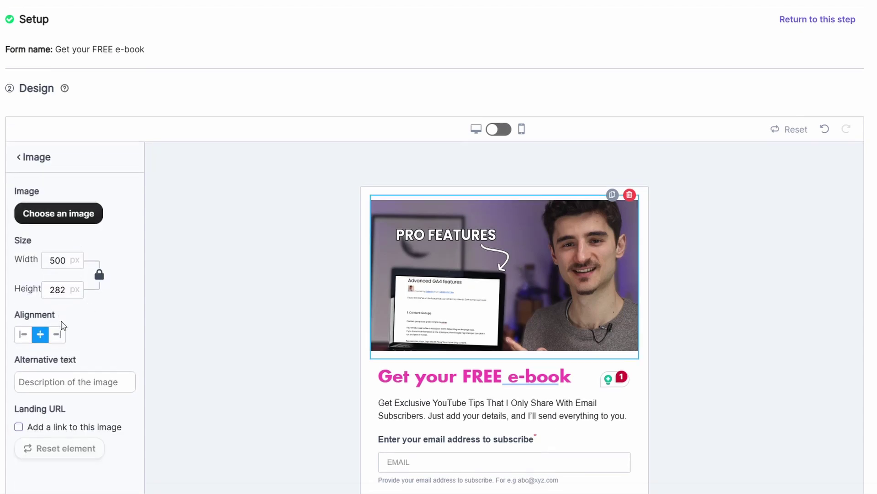
pyautogui.click(23, 292)
pyautogui.click(40, 293)
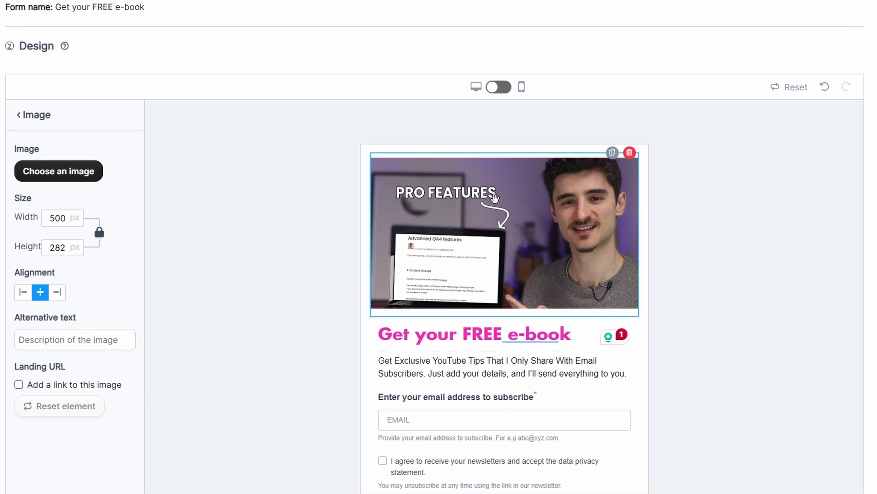
pyautogui.click(19, 385)
pyautogui.click(71, 403)
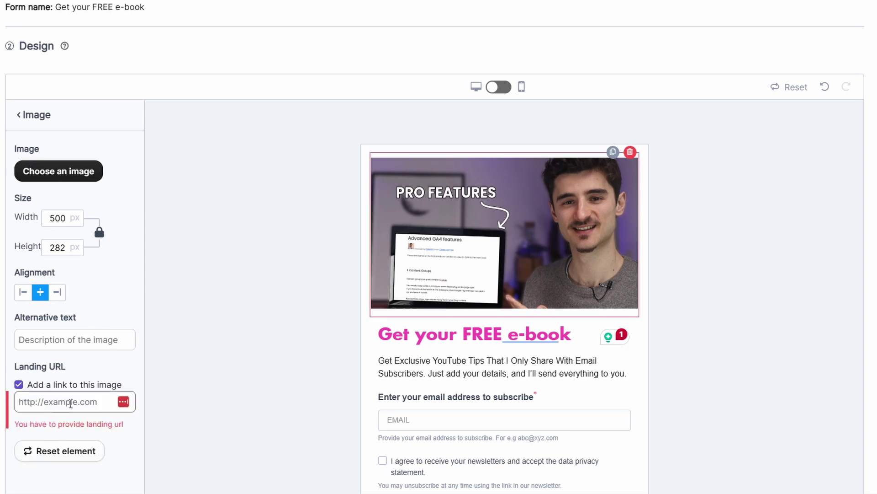
pyautogui.click(19, 385)
pyautogui.scroll(-4, 439, 411)
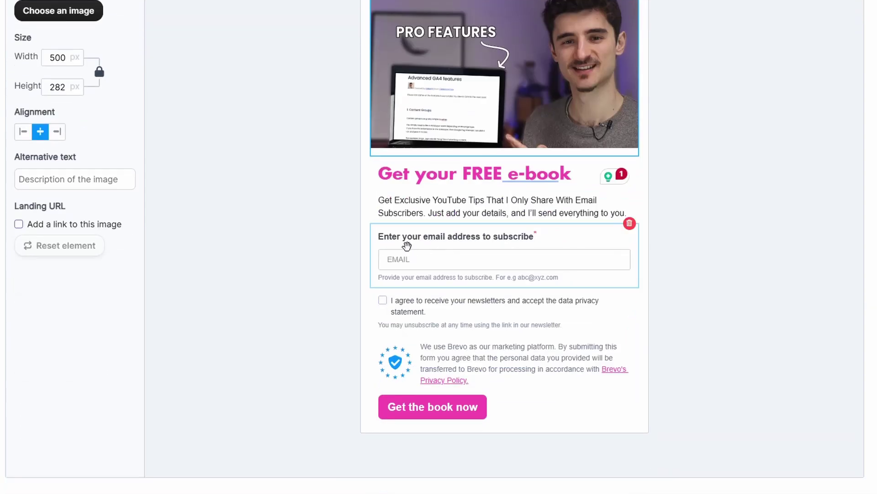
pyautogui.scroll(3, 73, 61)
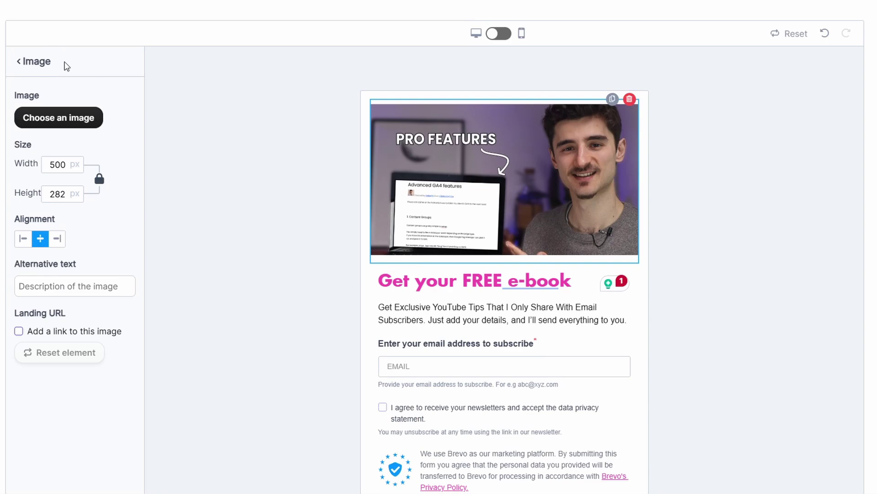
# - Add an attribute field above the email field that collects FIRSTNAME
pyautogui.click(20, 63)
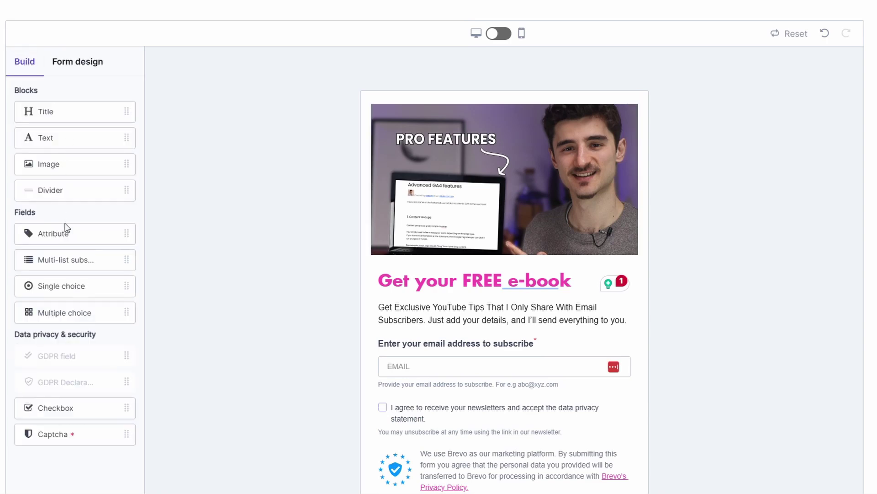
pyautogui.scroll(-2, 54, 234)
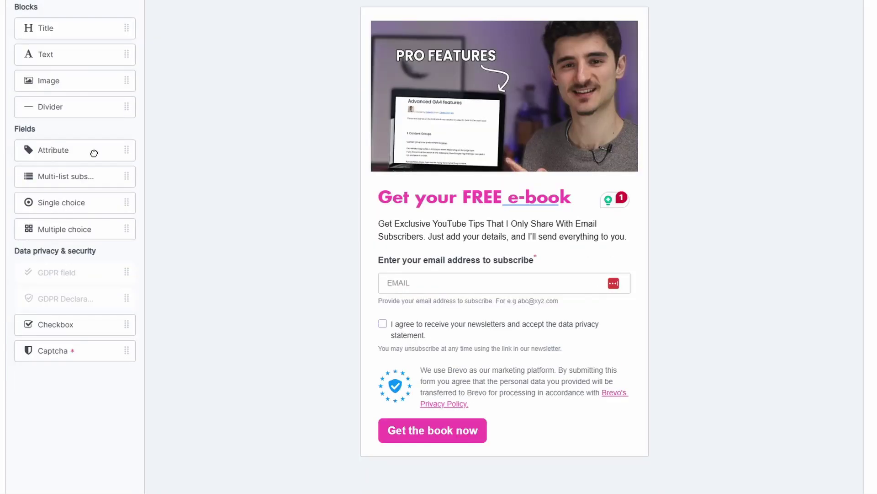
pyautogui.moveTo(91, 150); pyautogui.dragTo(449, 270)
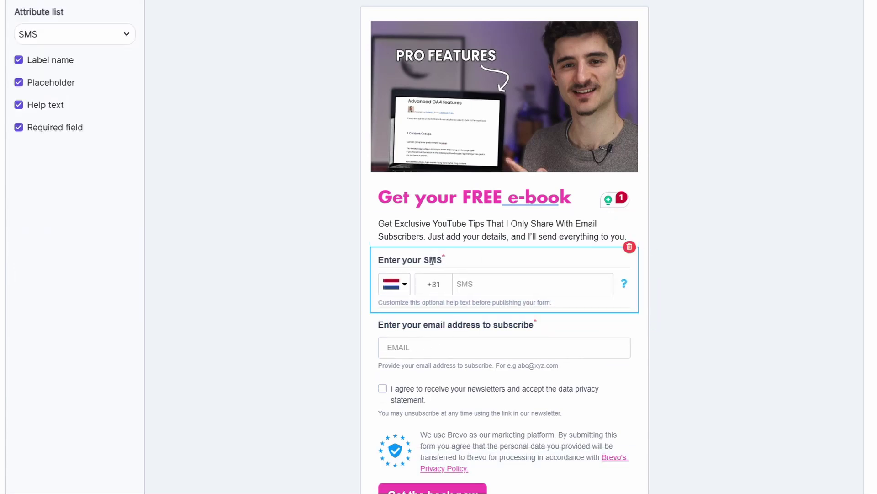
pyautogui.scroll(3, 86, 82)
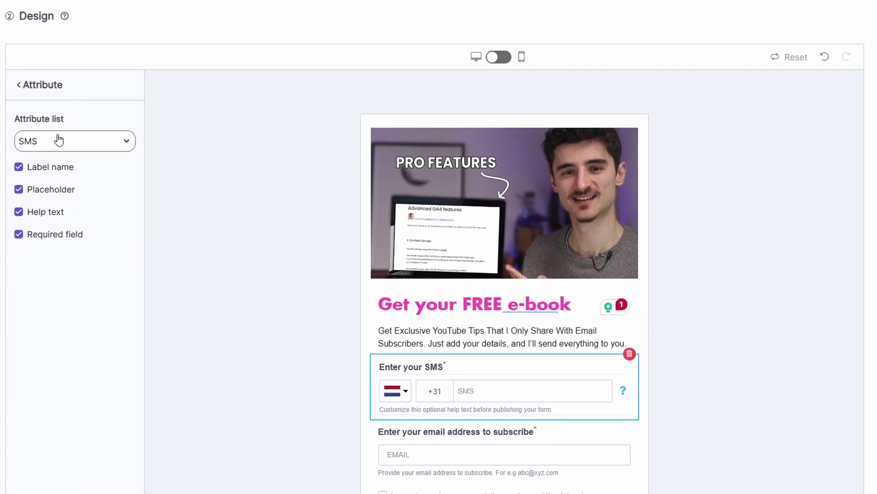
pyautogui.click(45, 141)
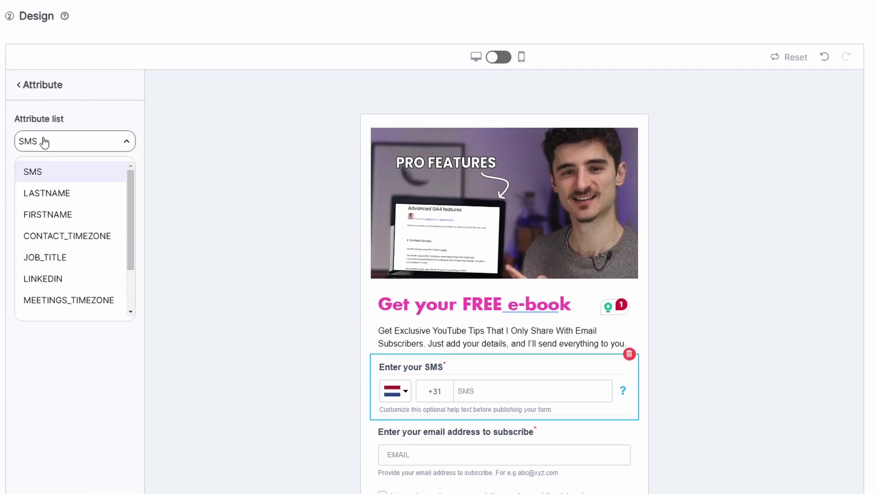
pyautogui.click(51, 216)
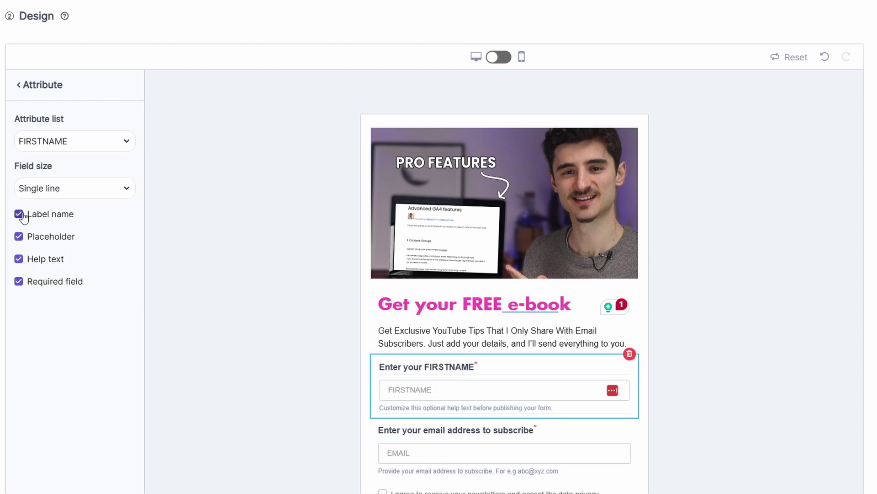
# - Drop the field's placeholder and help text and relabel it 'First name'
pyautogui.click(18, 214)
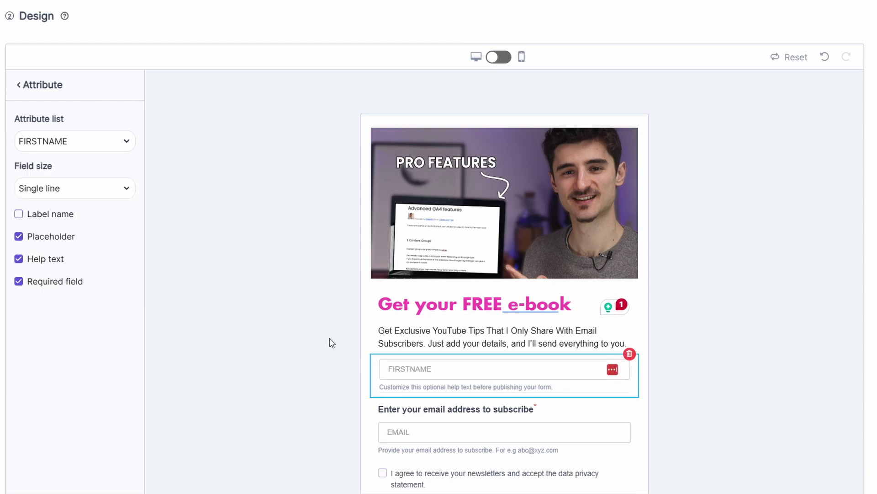
pyautogui.click(18, 214)
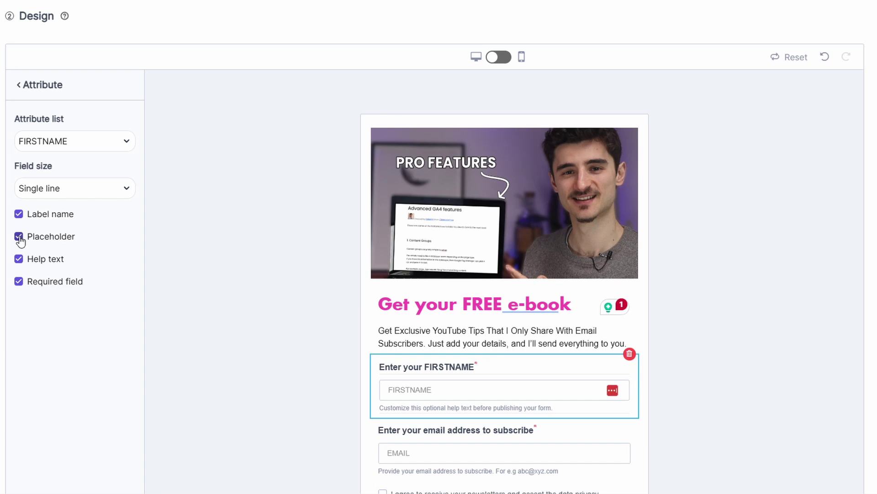
pyautogui.click(19, 237)
pyautogui.click(19, 259)
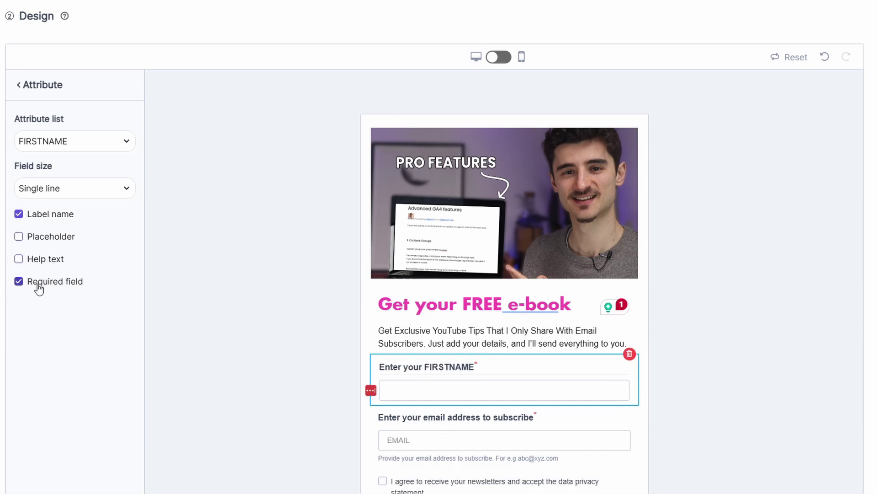
pyautogui.scroll(-1, 325, 294)
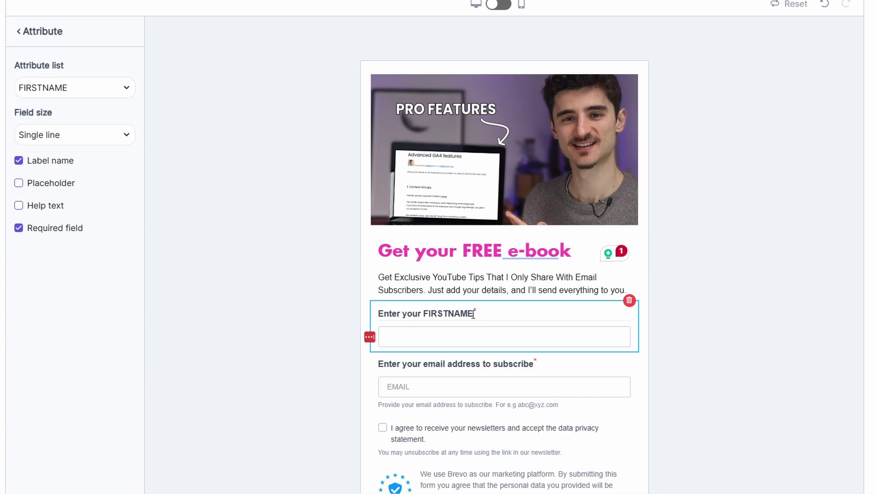
pyautogui.moveTo(471, 313); pyautogui.dragTo(378, 313)
pyautogui.write('First name')
pyautogui.click(406, 365)
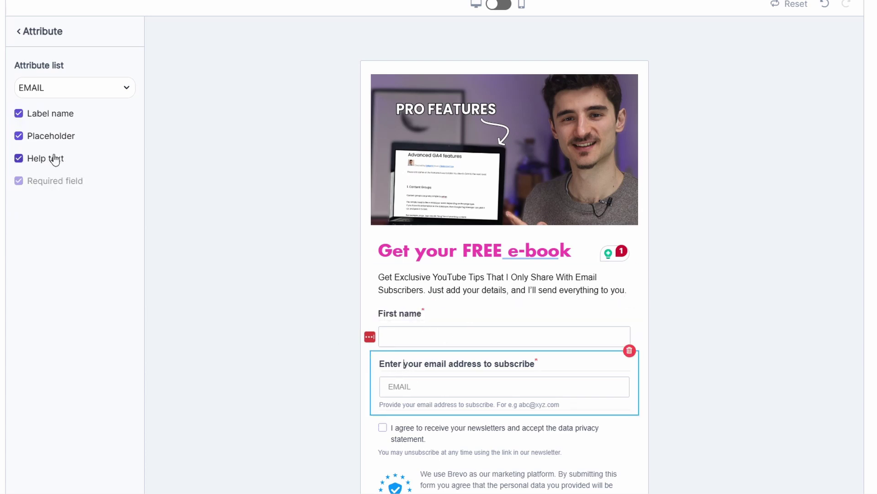
pyautogui.click(18, 160)
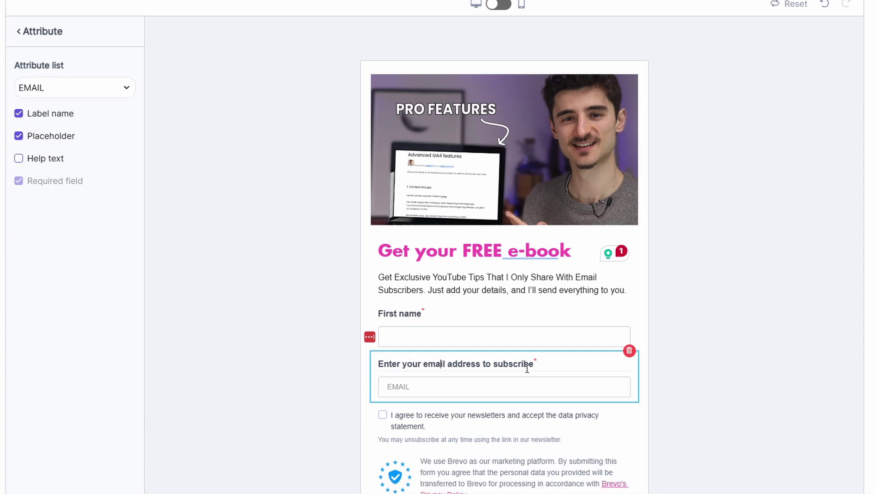
pyautogui.moveTo(527, 369); pyautogui.dragTo(381, 362)
pyautogui.write('Email')
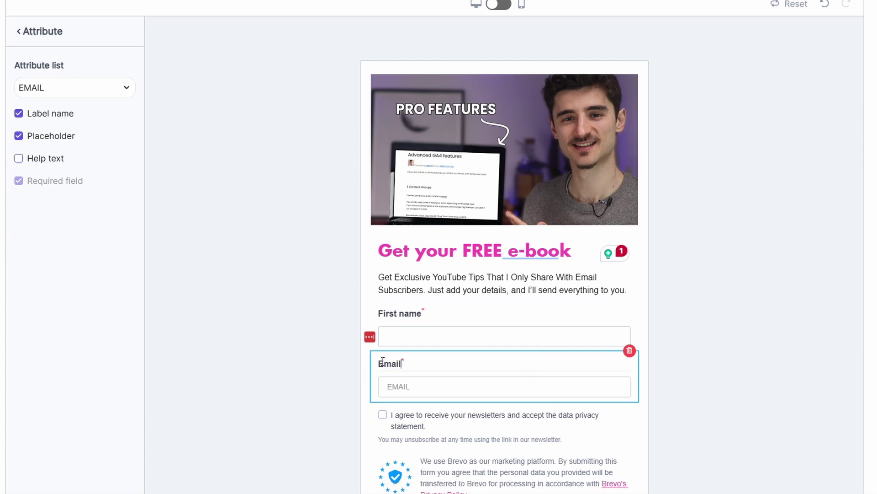
pyautogui.doubleClick(407, 387)
pyautogui.hotkey('ctrl', 'v')
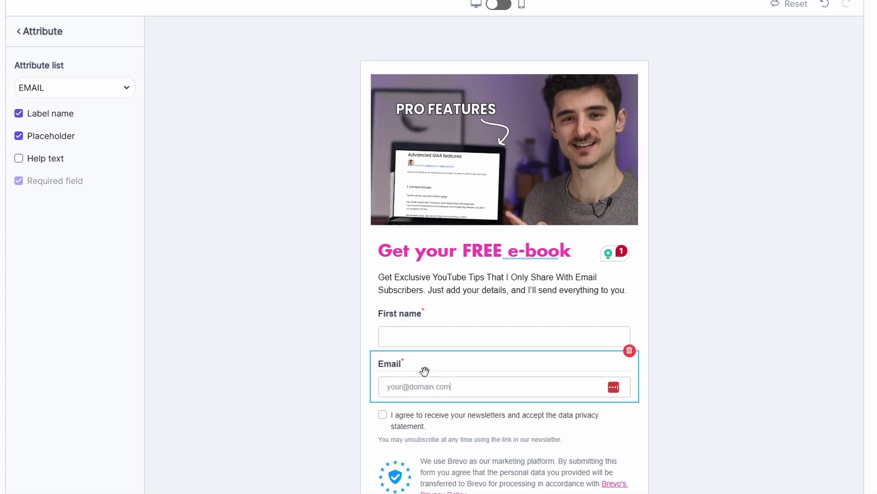
pyautogui.scroll(-1, 421, 366)
pyautogui.click(413, 369)
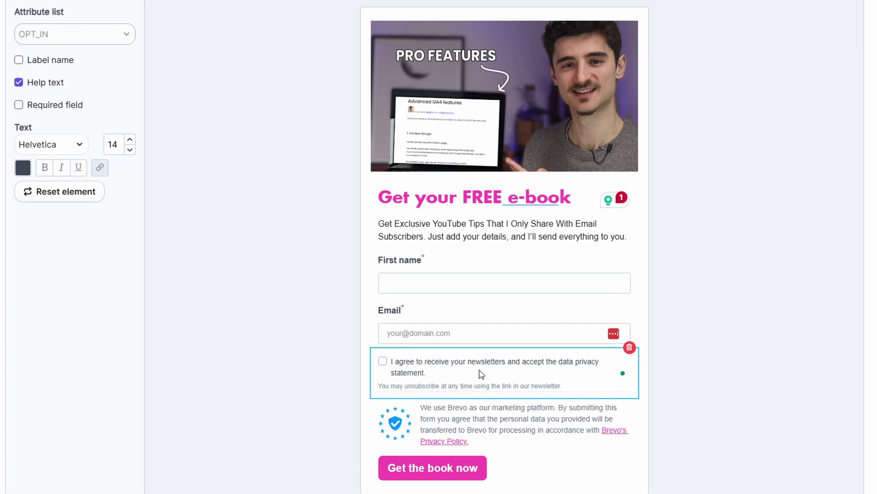
# - Set the consent checkbox text font to Lucida, remove its unsubscribe help line, and make it required
pyautogui.click(53, 145)
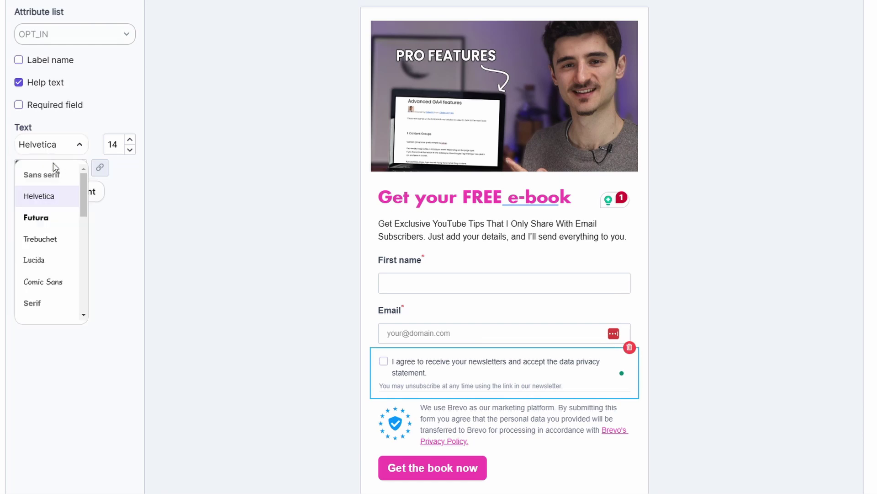
pyautogui.click(37, 260)
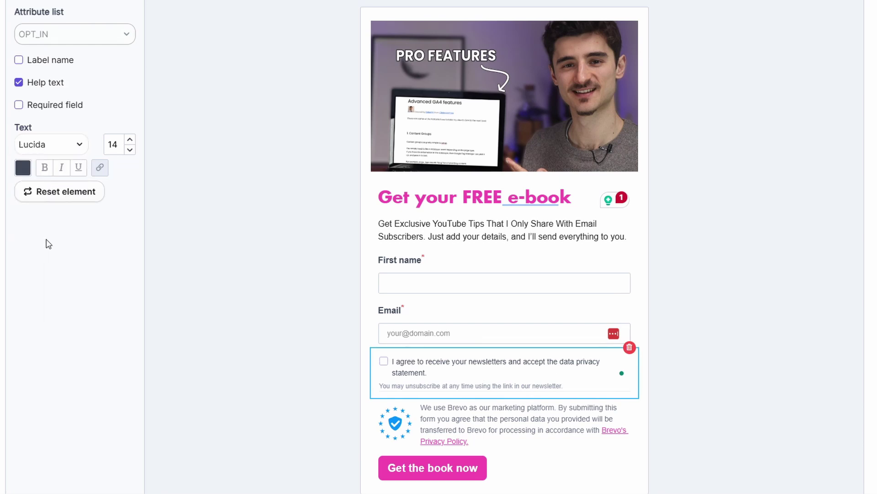
pyautogui.click(19, 83)
pyautogui.scroll(3, 68, 94)
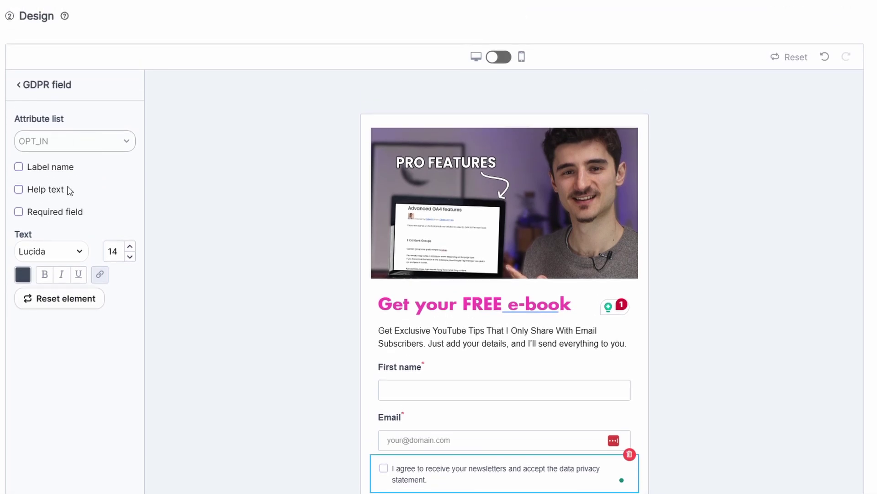
pyautogui.click(19, 211)
pyautogui.scroll(-1, 264, 275)
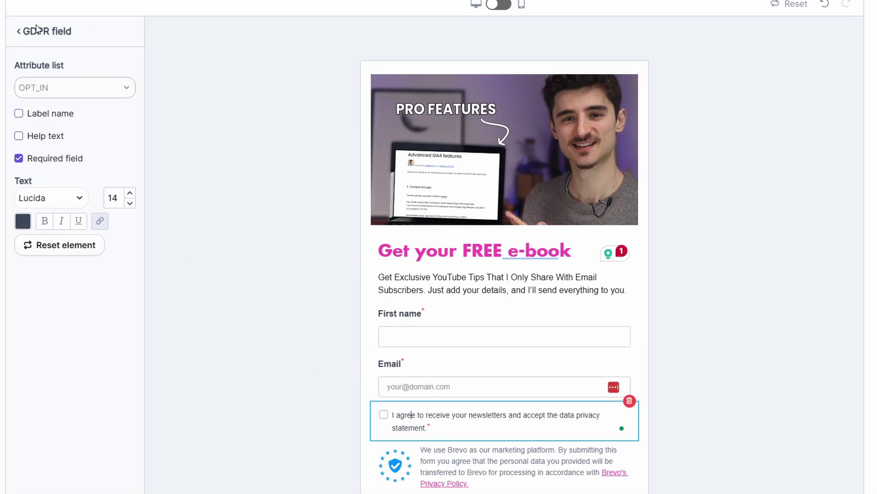
pyautogui.scroll(-1, 359, 404)
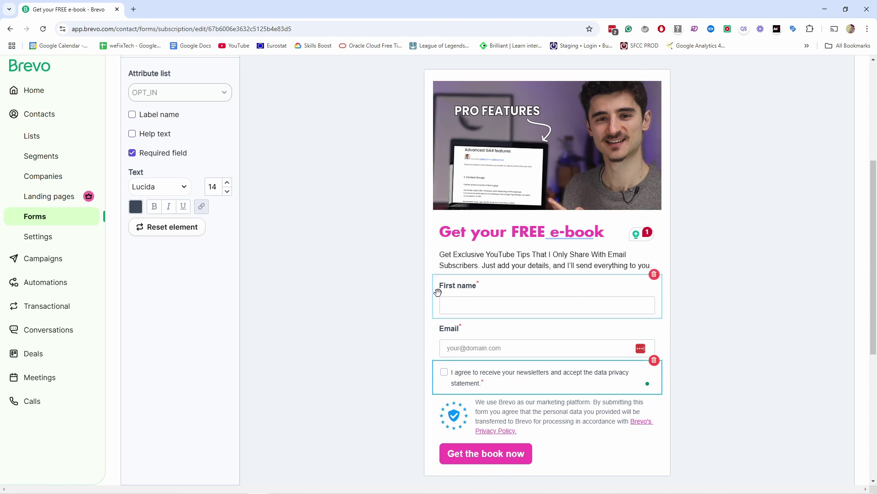
# - Reopen the Design step, check the form in mobile and desktop previews, then proceed to Lists
pyautogui.scroll(-3, 388, 236)
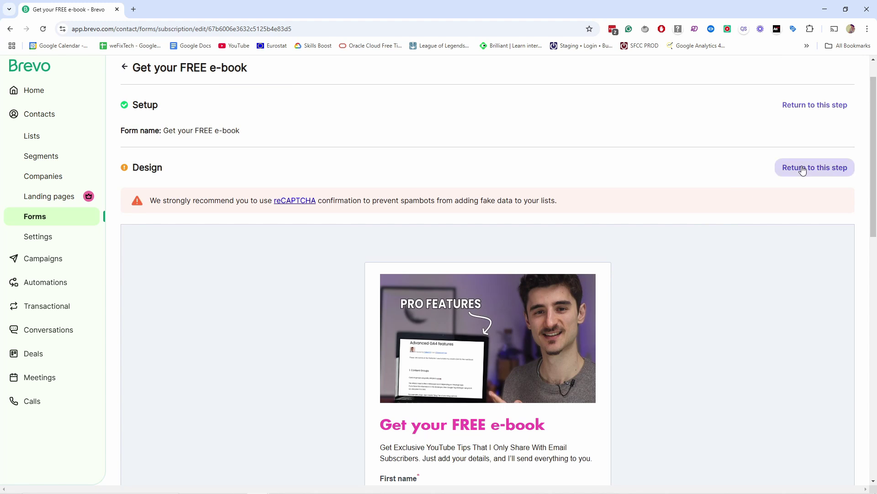
pyautogui.click(811, 166)
pyautogui.scroll(-2, 321, 417)
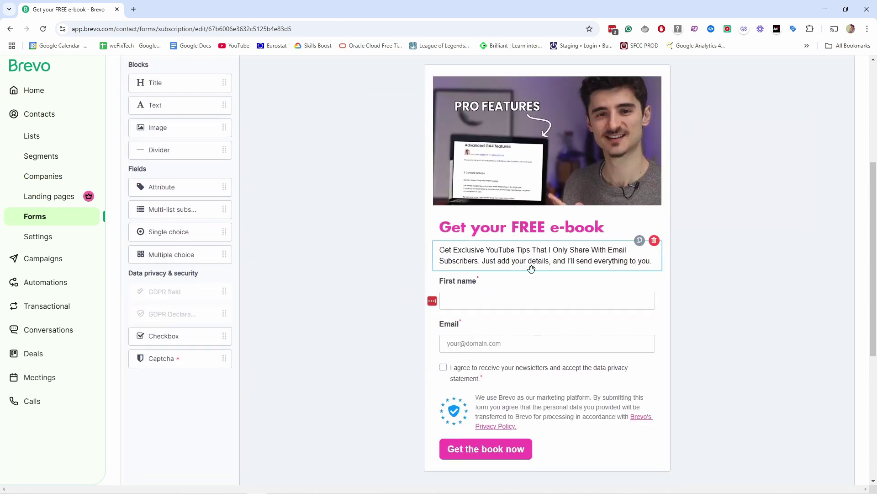
pyautogui.scroll(2, 690, 206)
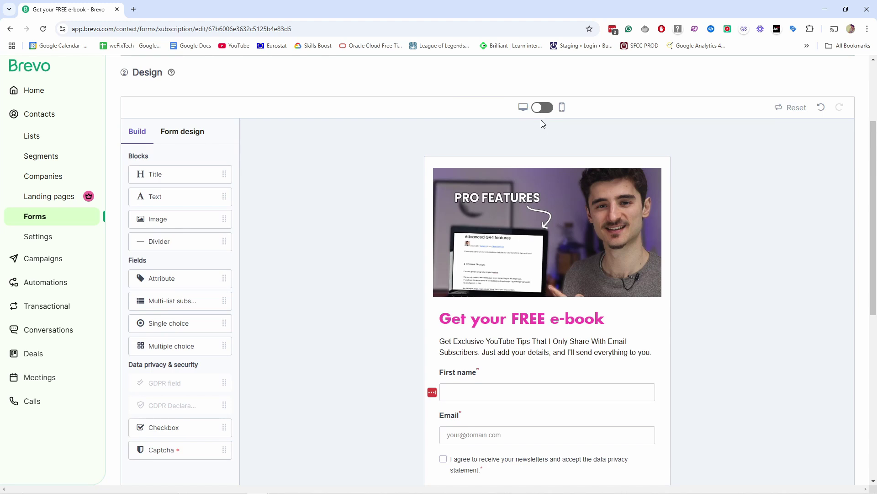
pyautogui.click(538, 108)
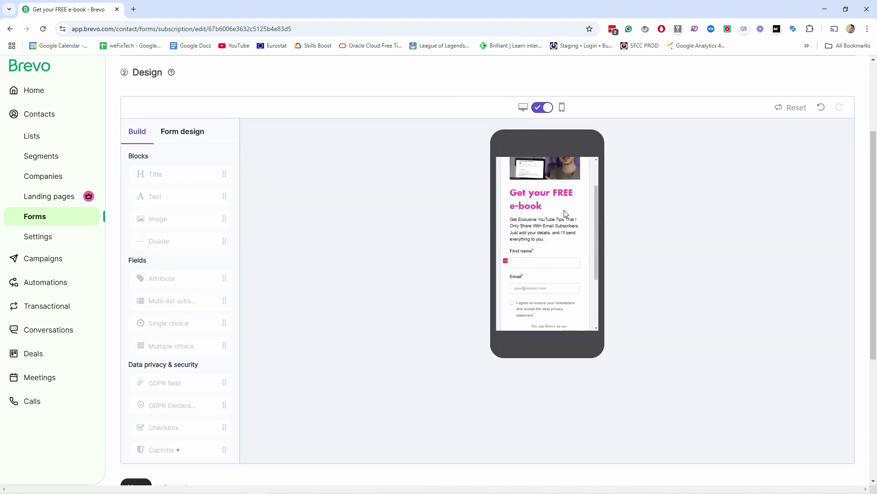
pyautogui.click(543, 108)
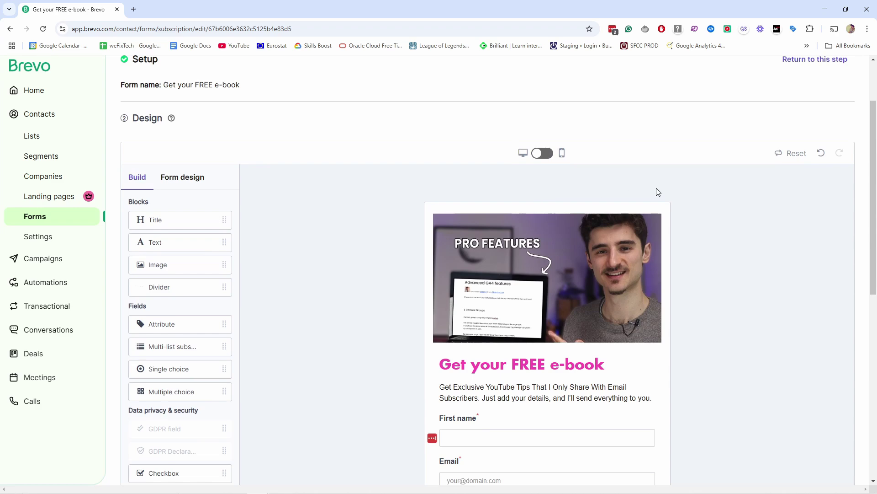
pyautogui.scroll(-5, 723, 154)
pyautogui.click(139, 441)
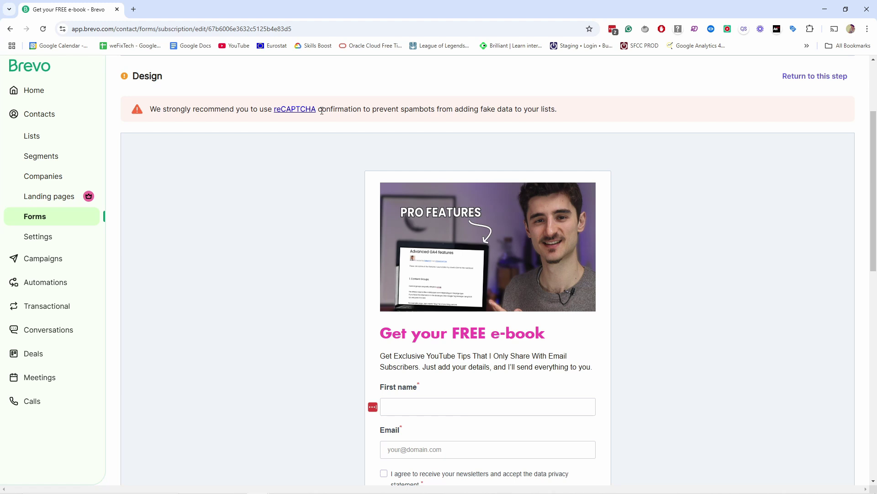
# - Review the form preview and existing lists, then switch to the Create a list option
pyautogui.scroll(-2, 452, 222)
pyautogui.scroll(-8, 452, 223)
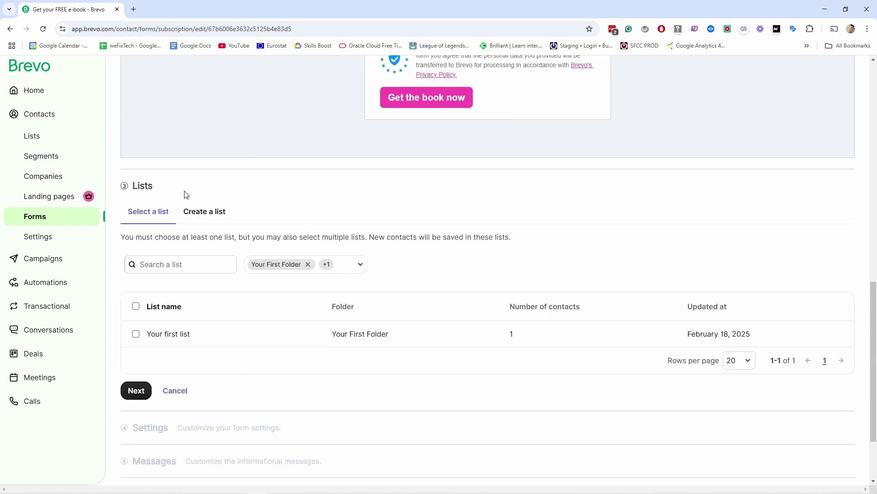
pyautogui.scroll(-1, 167, 161)
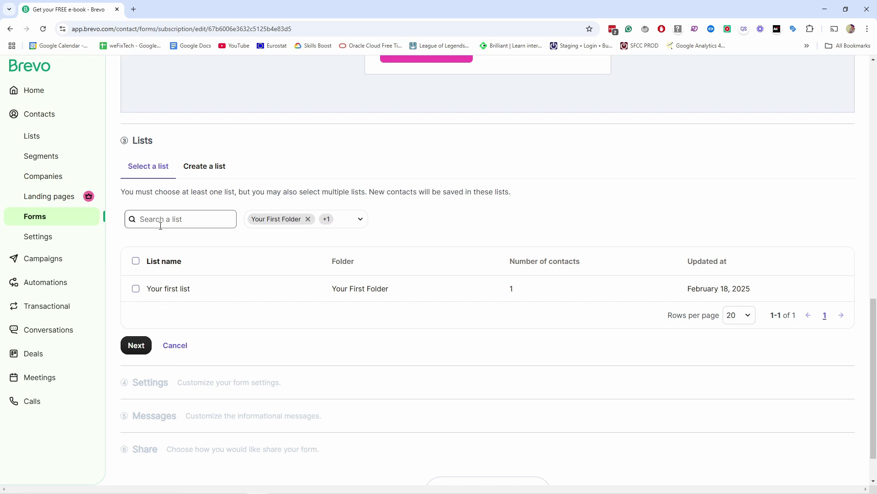
pyautogui.scroll(10, 421, 283)
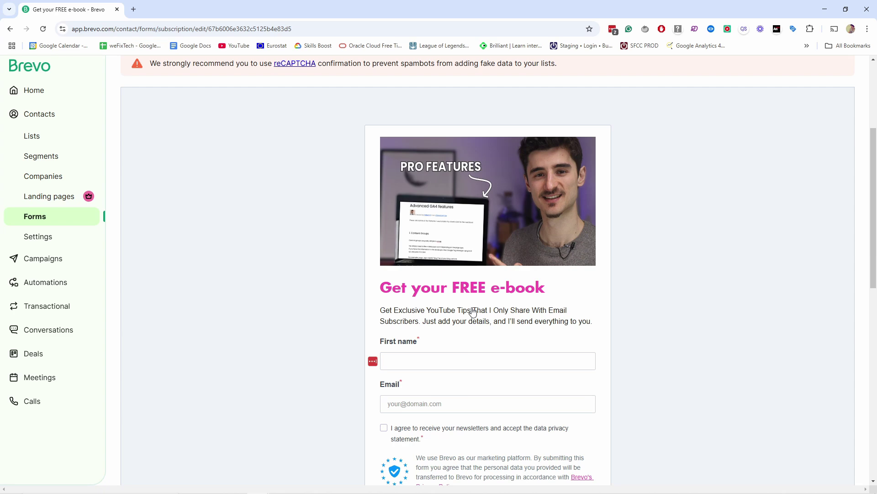
pyautogui.scroll(-8, 473, 312)
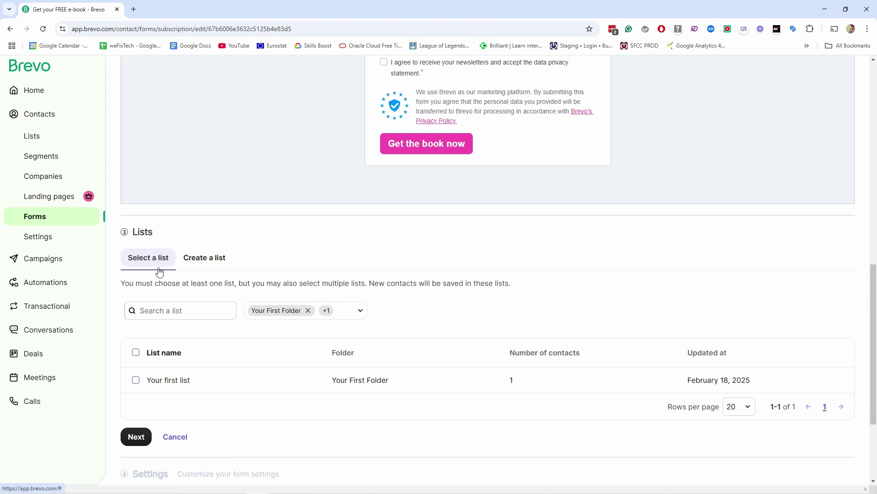
pyautogui.click(199, 267)
# - Name the new list 'Interested in YouTube', correcting the spelling and capitalisation
pyautogui.click(172, 296)
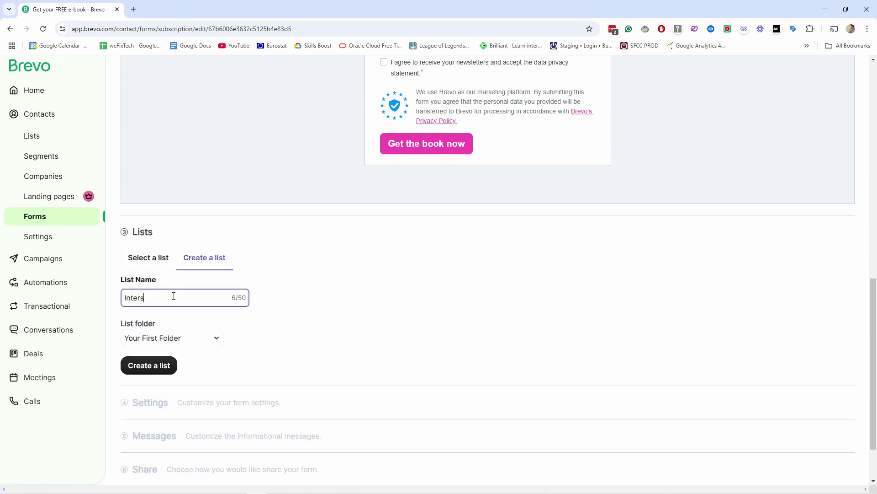
pyautogui.write('Interster in youtube')
pyautogui.rightClick(138, 298)
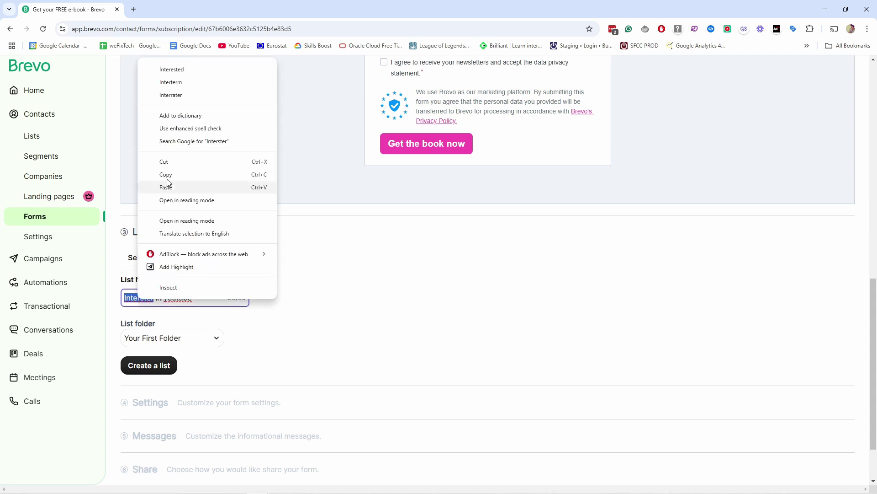
pyautogui.click(178, 72)
pyautogui.doubleClick(183, 298)
pyautogui.write('YouTube')
# - Create the list in Your First Folder and continue to the Settings step
pyautogui.scroll(-1, 169, 292)
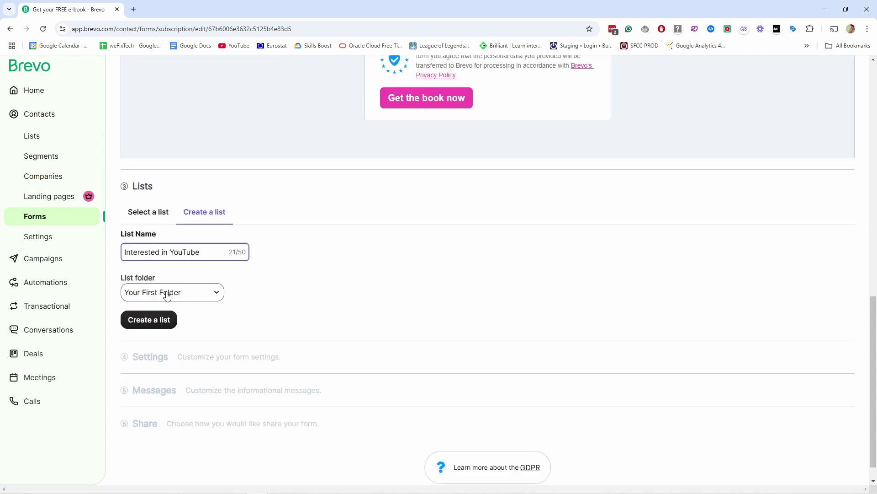
pyautogui.click(150, 295)
pyautogui.click(260, 292)
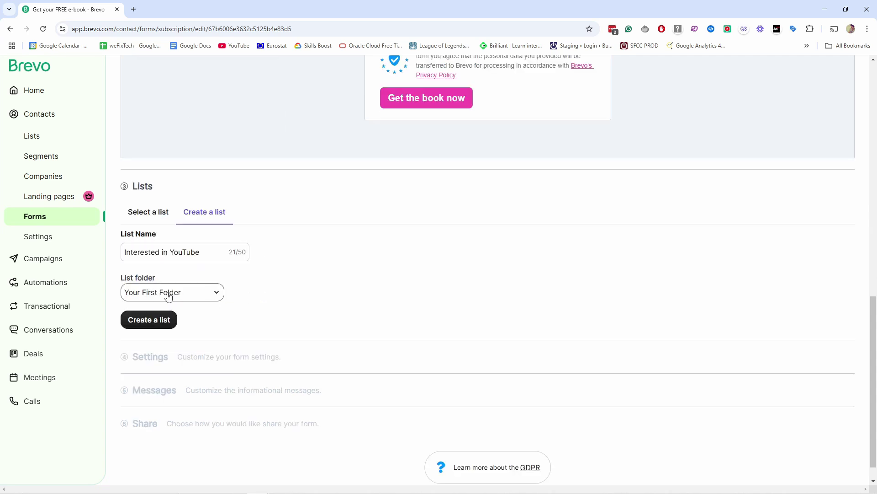
pyautogui.click(153, 322)
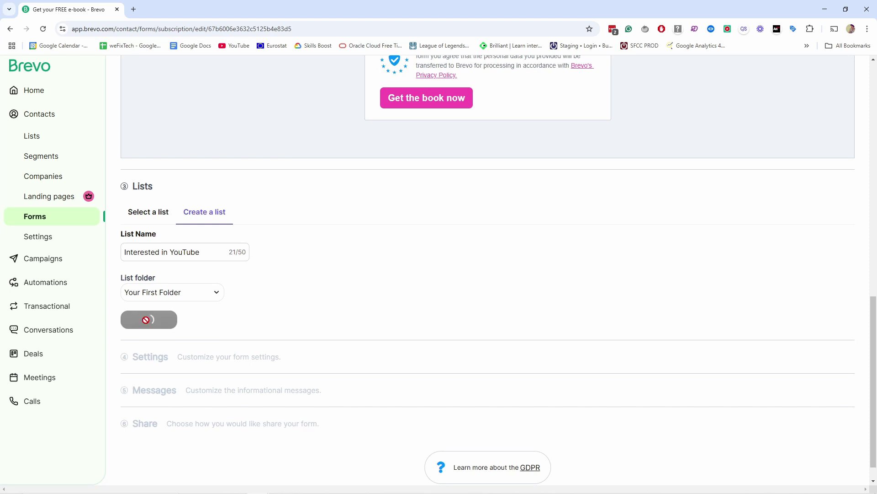
pyautogui.scroll(-1, 165, 293)
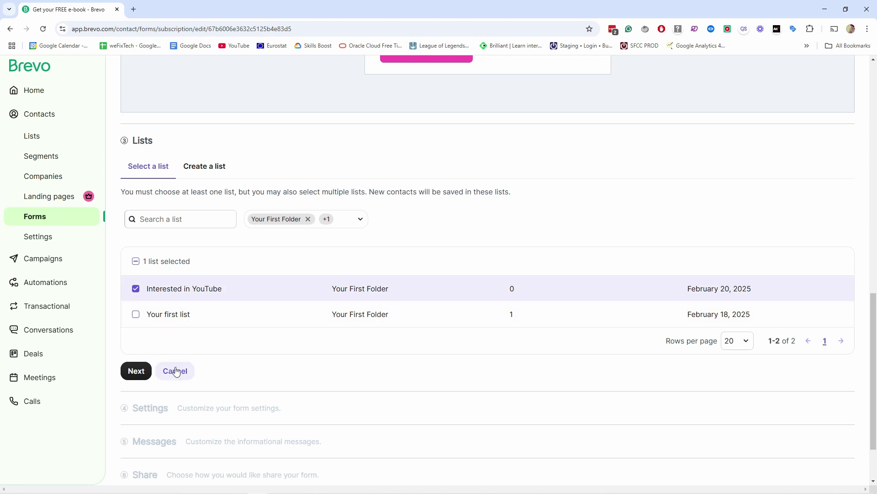
pyautogui.click(137, 371)
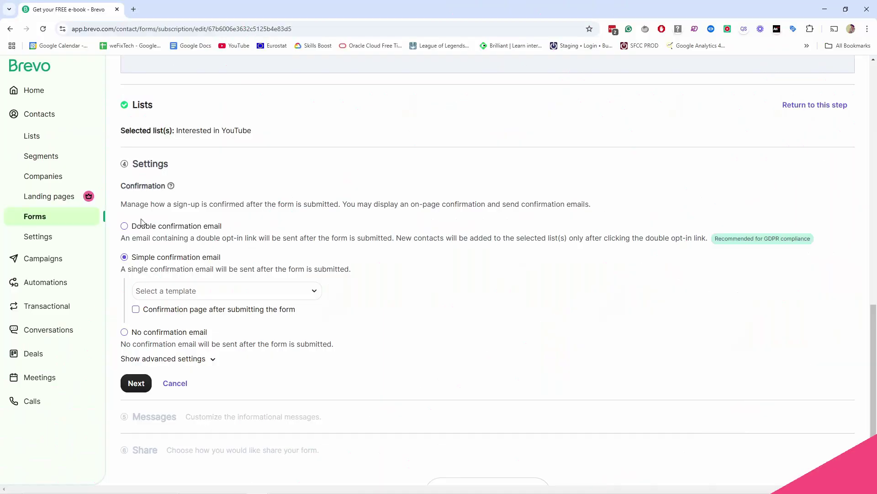
# - Enable double confirmation email with the Default Template Double opt-in confirmation, plus a post-submission confirmation page
pyautogui.click(143, 226)
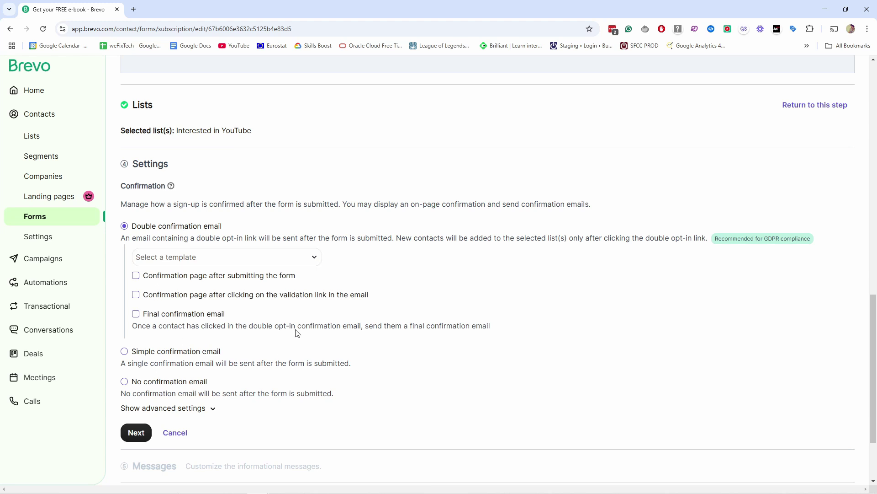
pyautogui.click(193, 261)
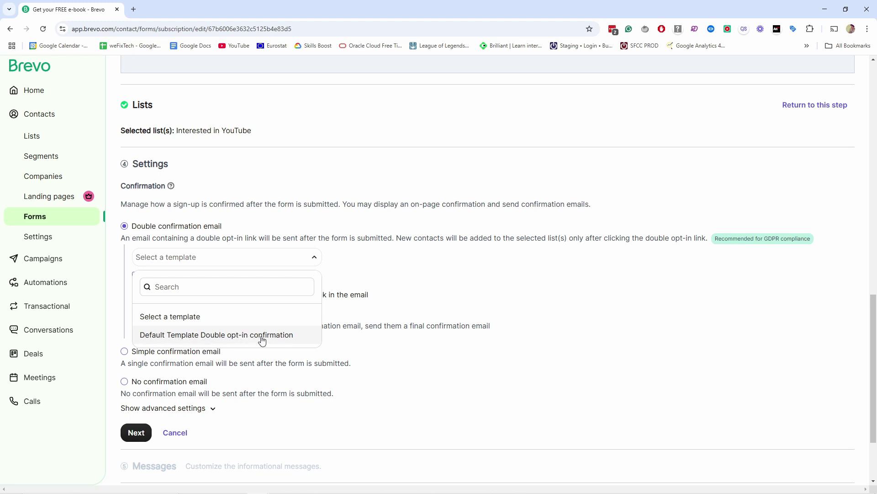
pyautogui.click(226, 337)
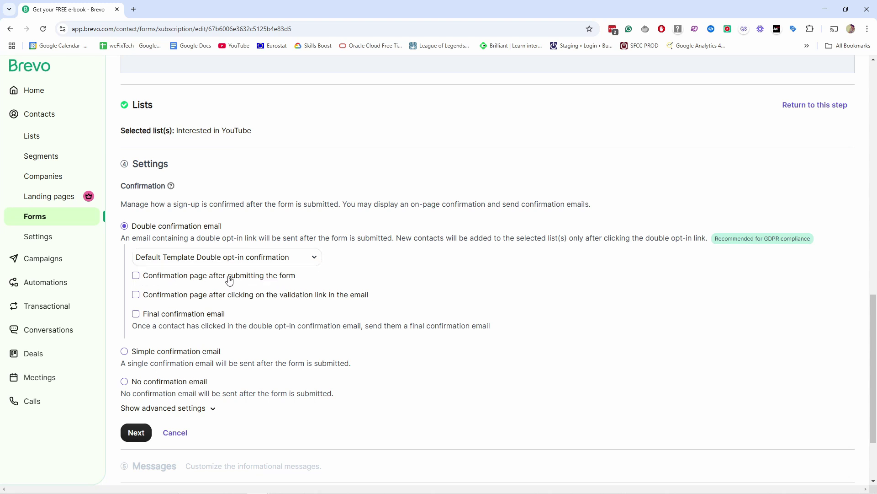
pyautogui.click(136, 275)
pyautogui.scroll(7, 358, 233)
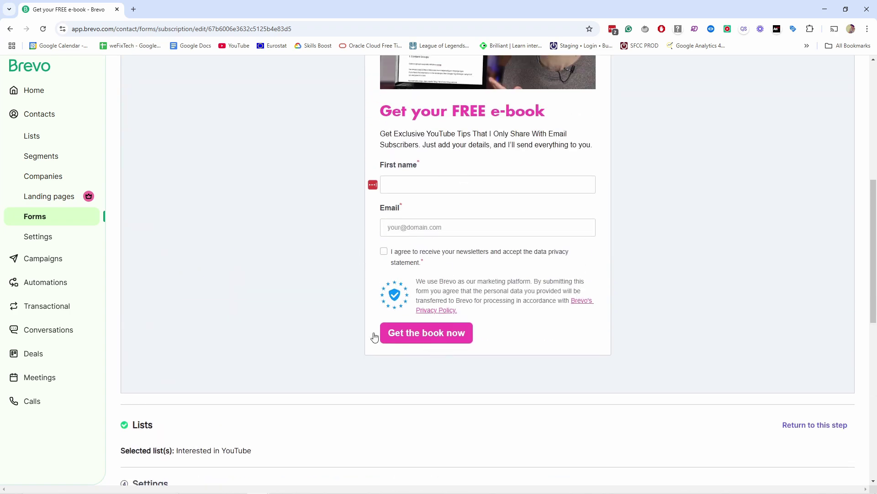
pyautogui.scroll(-6, 372, 337)
pyautogui.scroll(8, 478, 173)
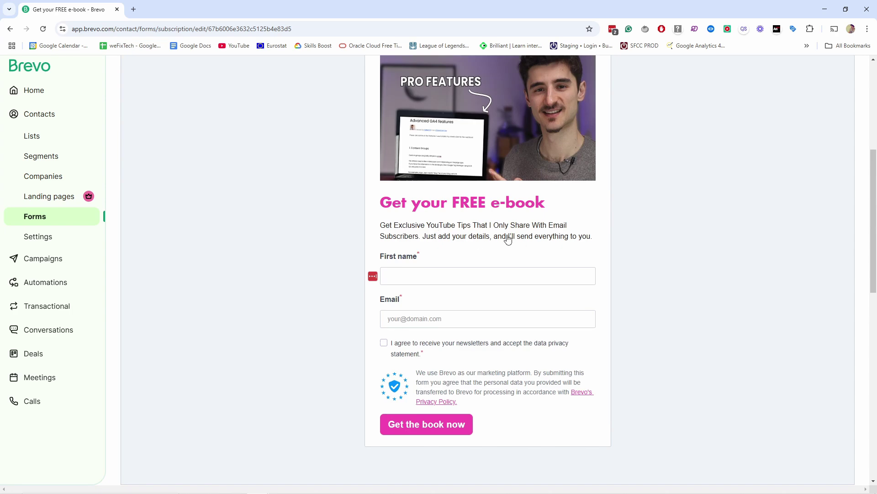
pyautogui.scroll(-4, 412, 243)
pyautogui.scroll(-5, 413, 242)
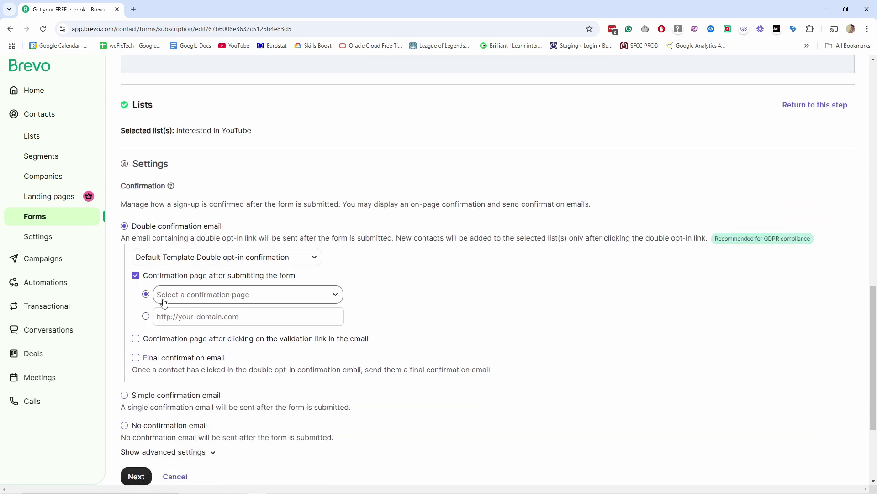
# - Set the post-submission confirmation page to use a custom URL
pyautogui.click(182, 301)
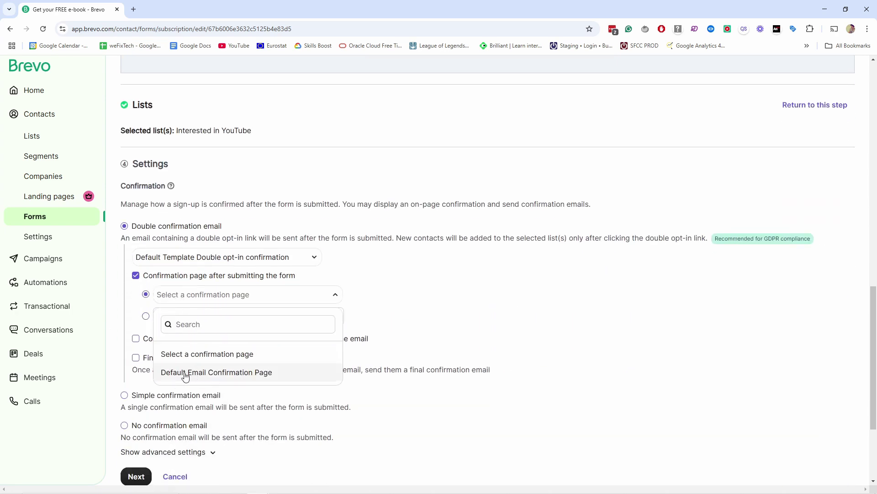
pyautogui.click(404, 291)
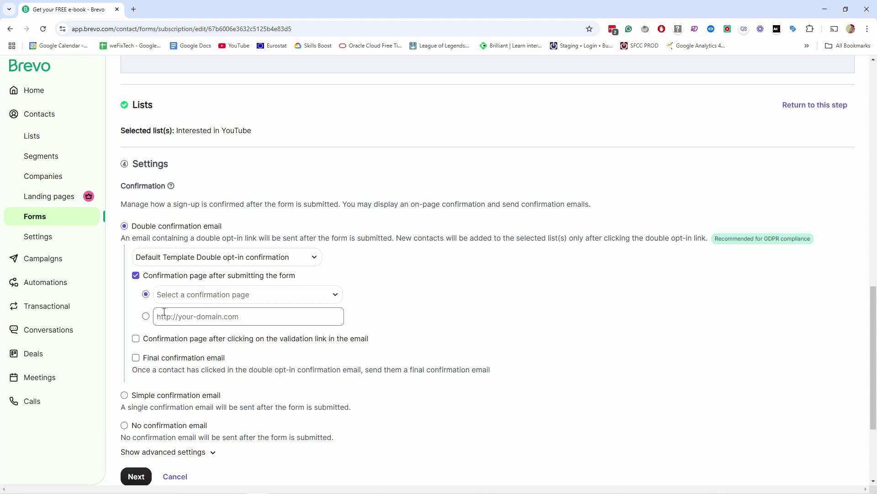
pyautogui.click(181, 310)
pyautogui.click(186, 317)
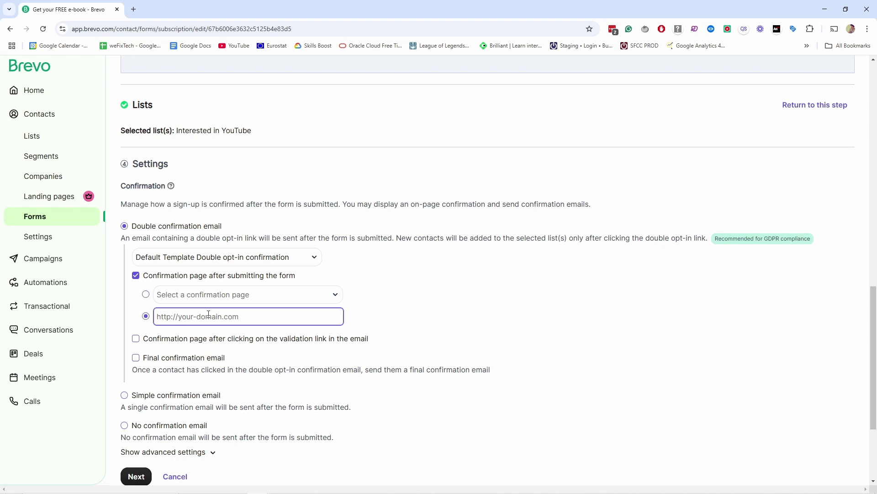
# - Move the confirmation page from after submission to after the validation link is clicked
pyautogui.click(136, 276)
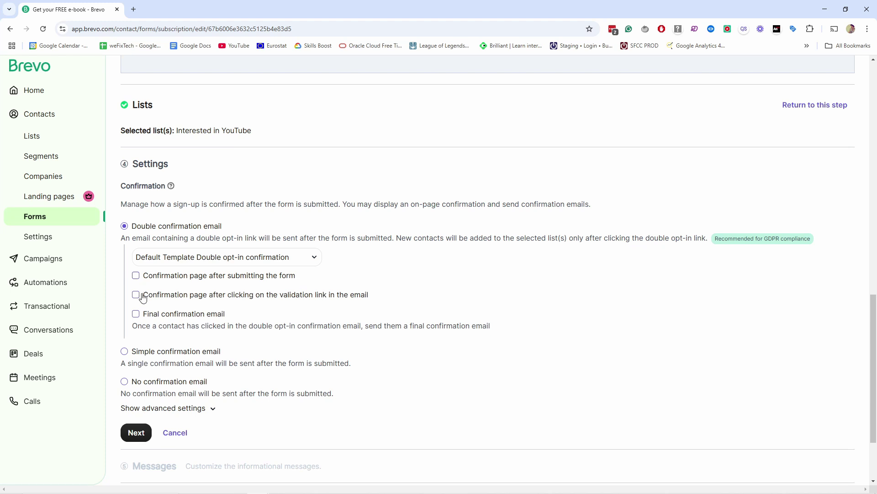
pyautogui.click(136, 294)
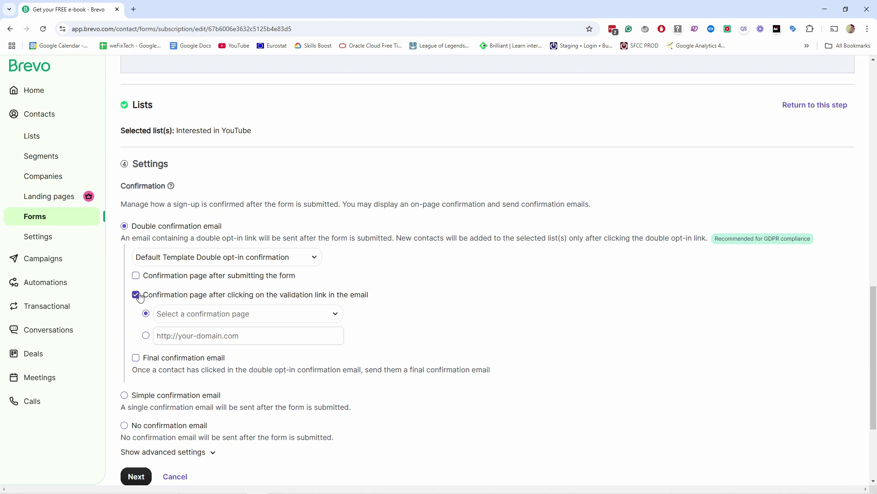
pyautogui.click(182, 313)
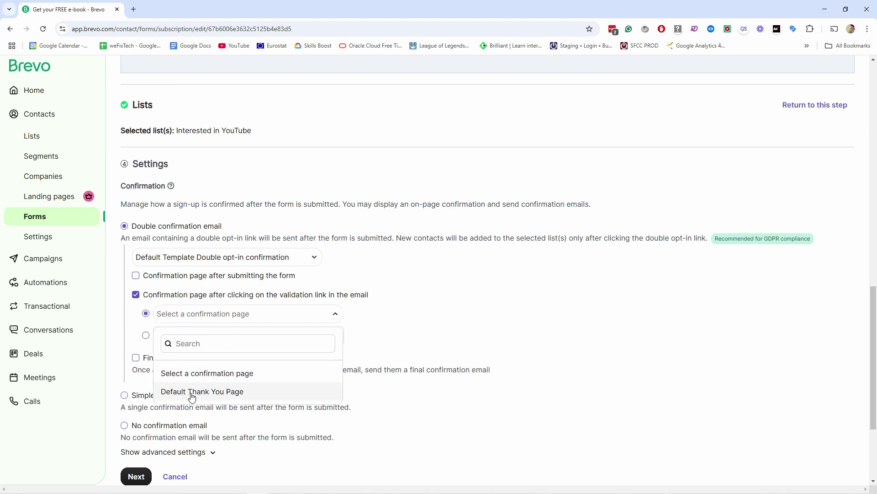
pyautogui.click(182, 312)
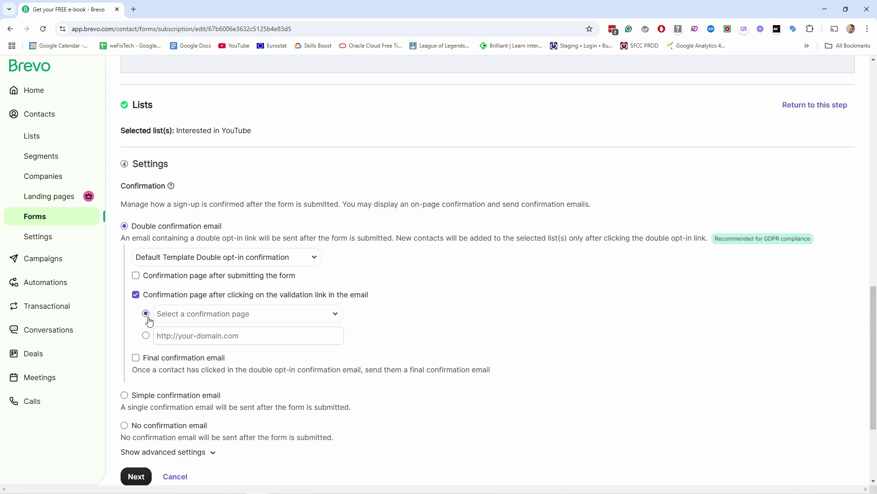
pyautogui.scroll(10, 346, 291)
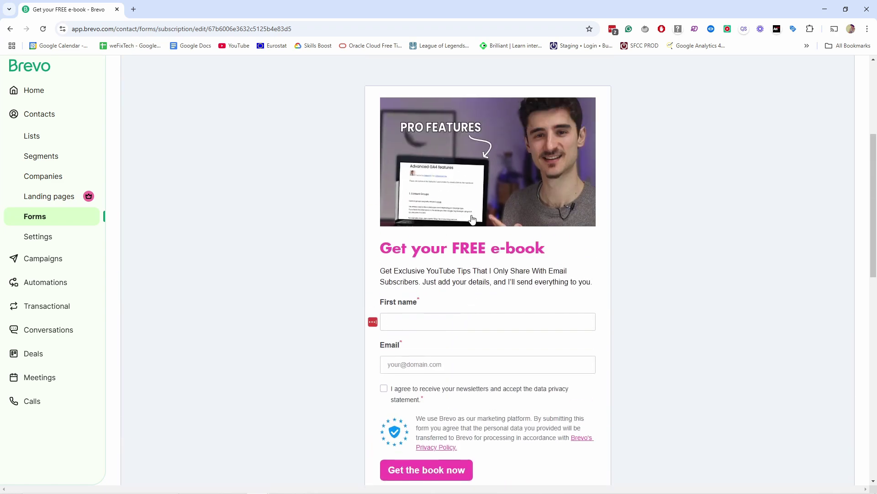
pyautogui.scroll(-9, 460, 271)
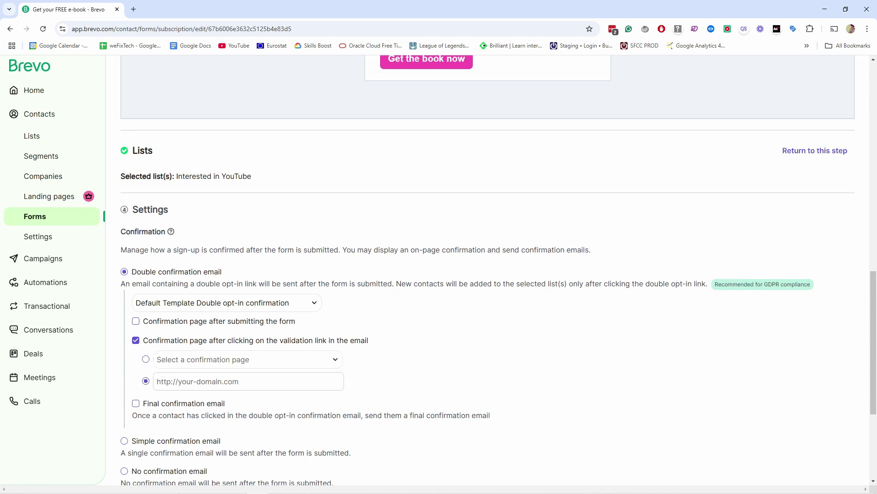
# - Paste the Google Drive e-book link as the post-validation confirmation page URL
pyautogui.click(183, 381)
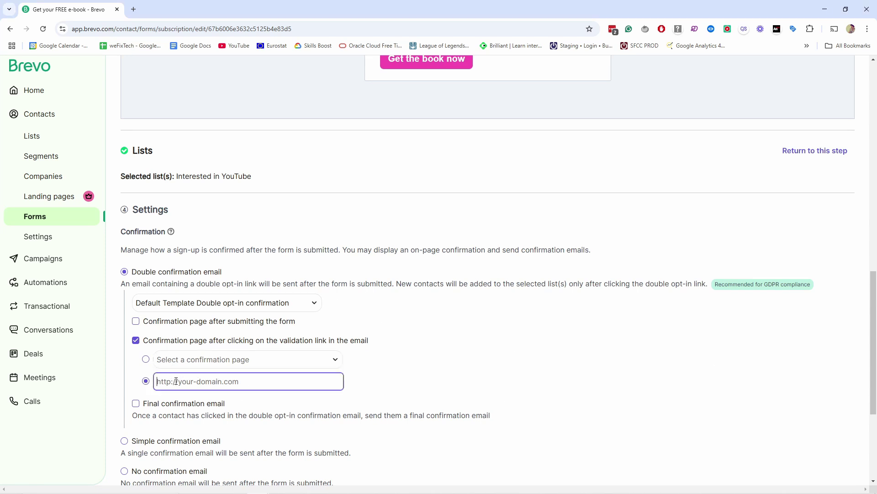
pyautogui.hotkey('ctrl', 'v')
pyautogui.moveTo(305, 381); pyautogui.dragTo(157, 382)
pyautogui.click(198, 389)
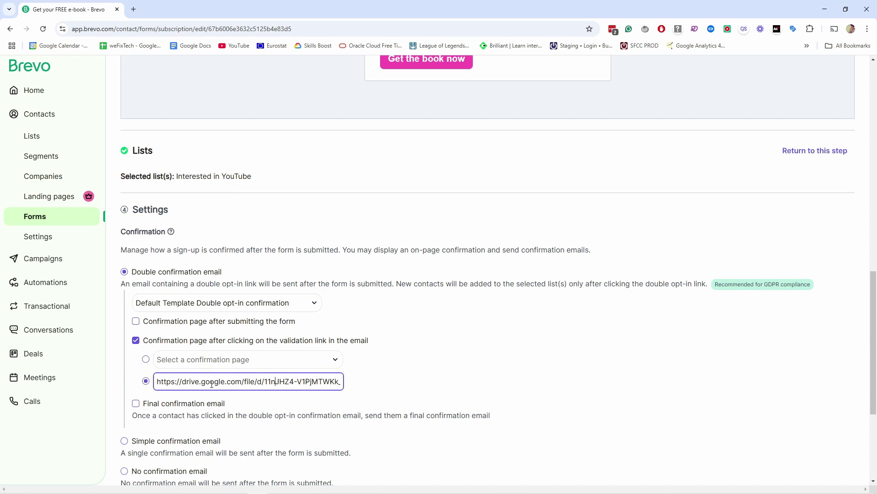
pyautogui.tripleClick(282, 381)
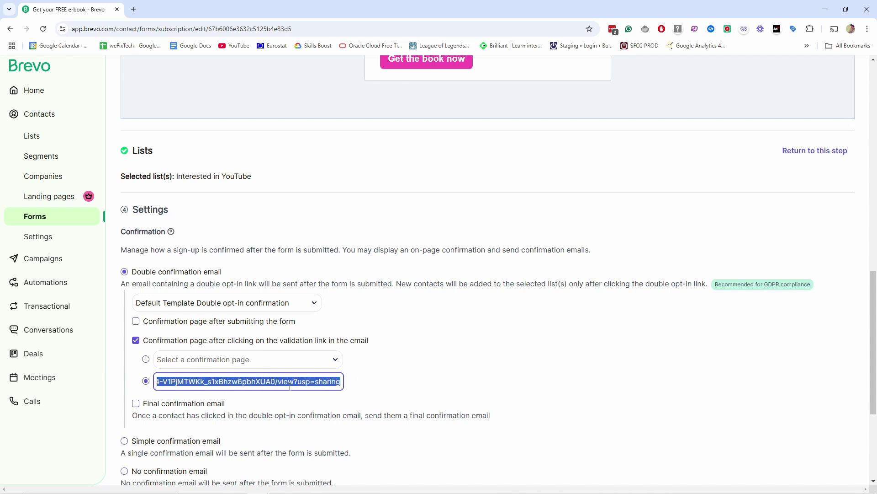
# - Verify the youtube secrets.pdf link opens in a new tab, then close that tab
pyautogui.moveTo(232, 381); pyautogui.dragTo(133, 12)
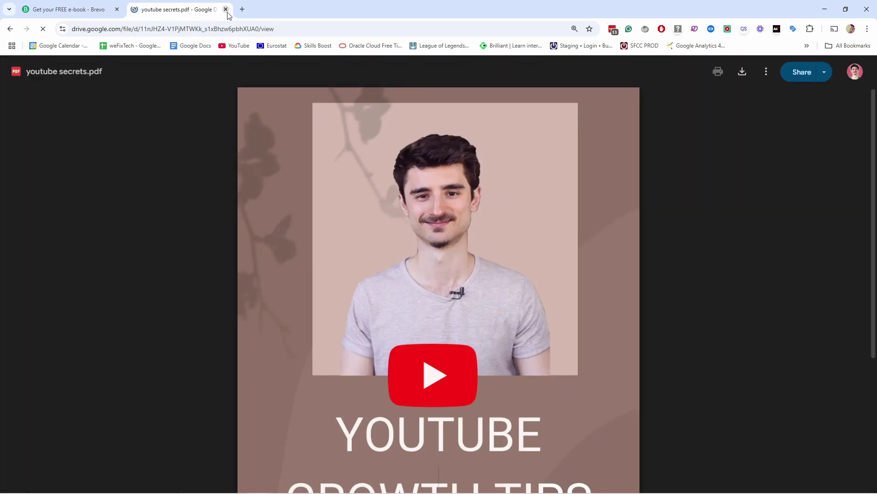
pyautogui.click(226, 9)
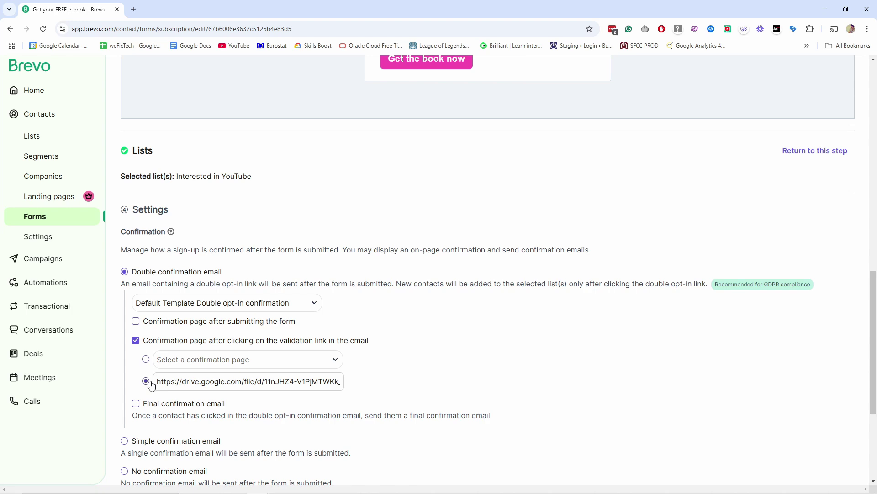
pyautogui.scroll(8, 499, 312)
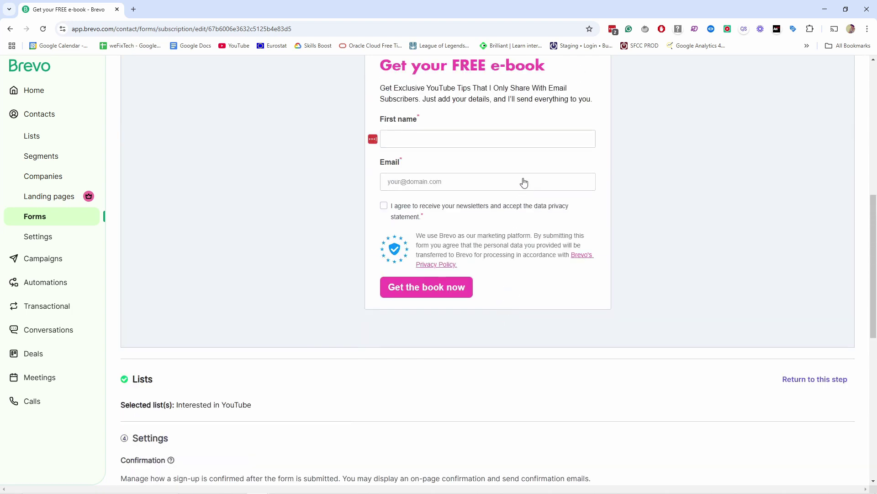
pyautogui.scroll(-5, 497, 241)
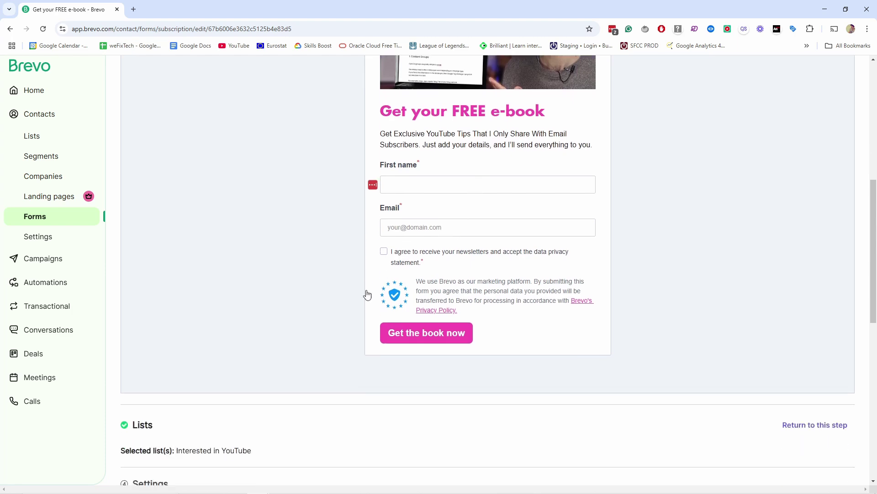
pyautogui.scroll(-4, 350, 315)
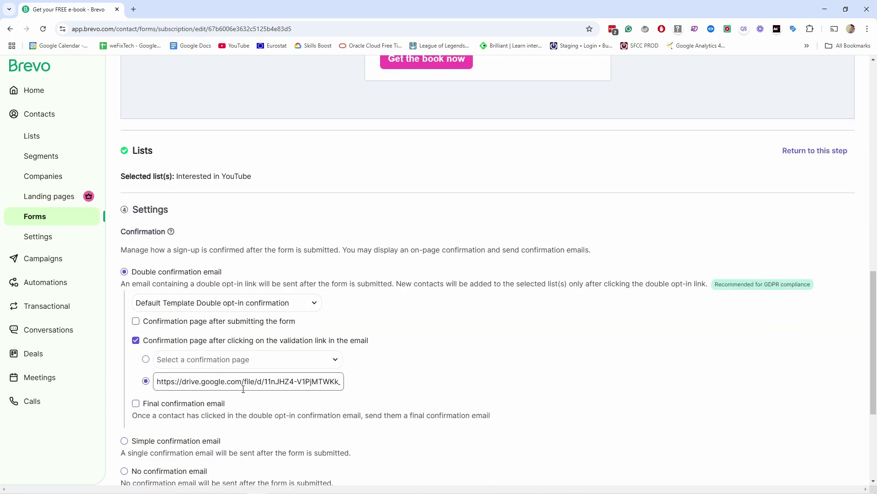
pyautogui.scroll(-1, 243, 389)
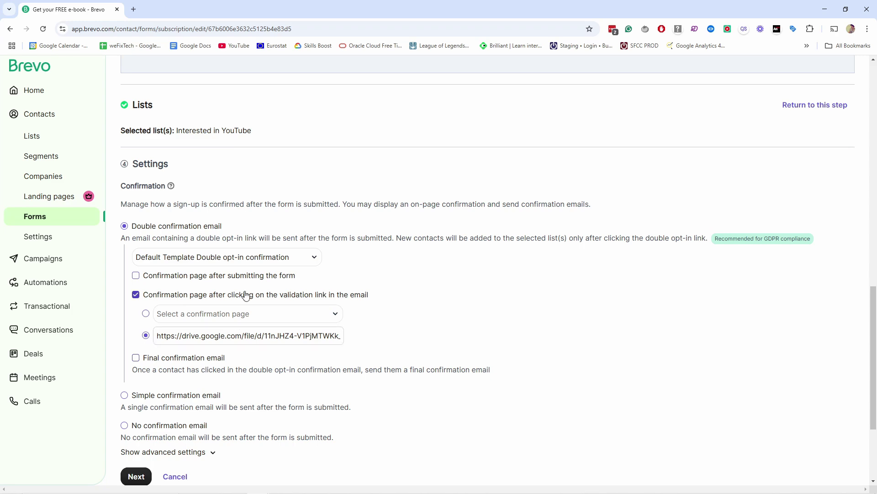
pyautogui.scroll(-1, 182, 296)
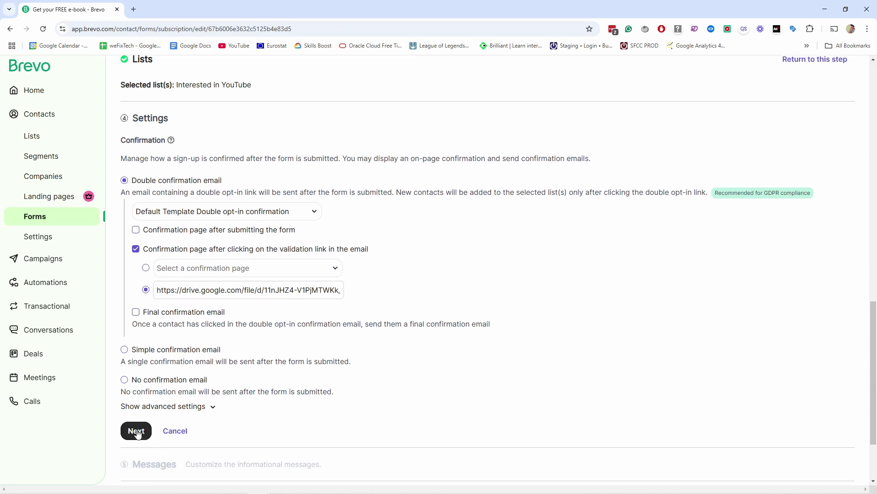
# - Finish the Settings step and move on to the messages section
pyautogui.click(136, 431)
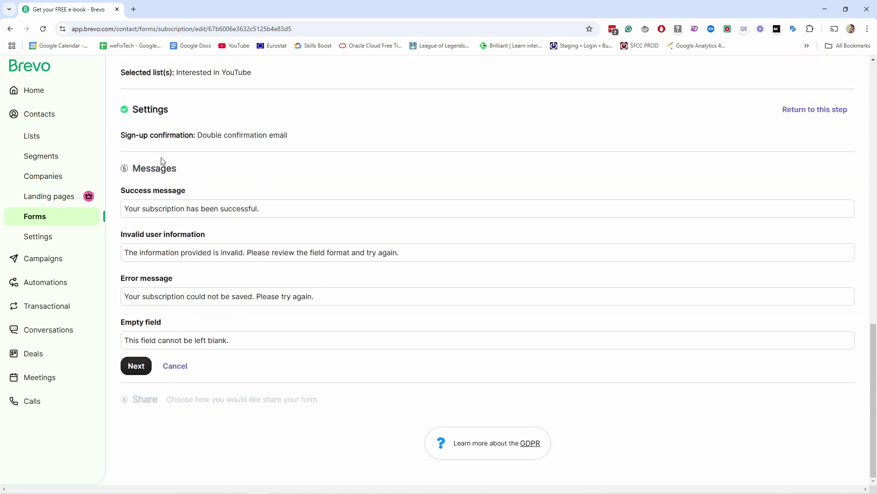
pyautogui.scroll(15, 235, 294)
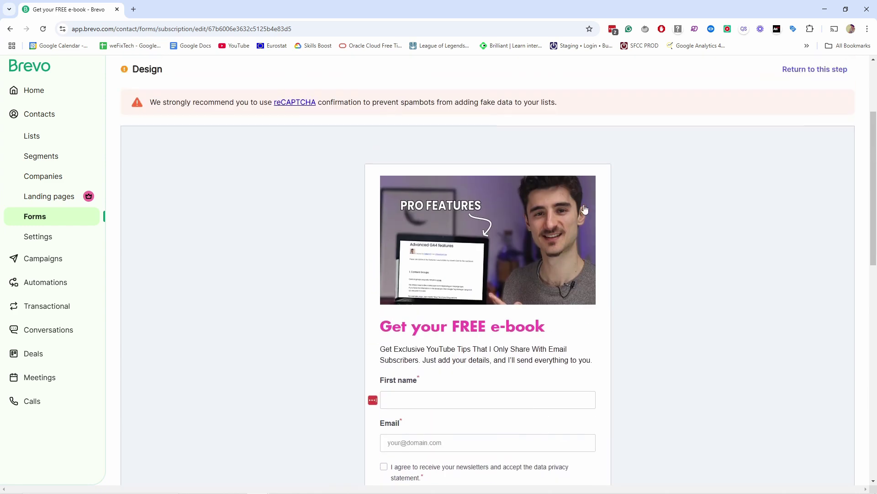
pyautogui.scroll(-14, 375, 285)
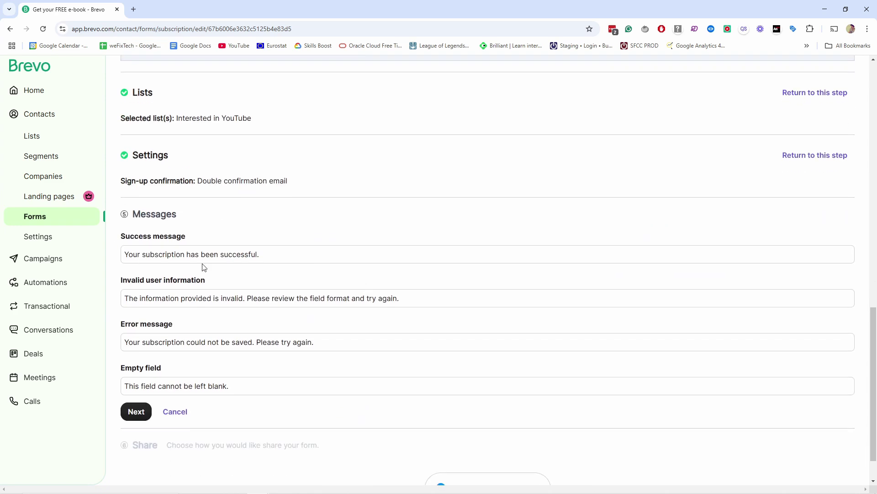
pyautogui.scroll(2, 276, 290)
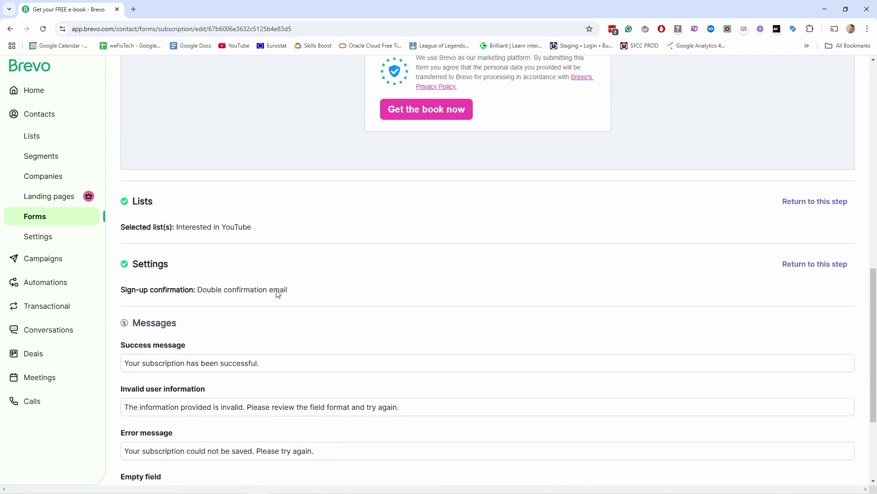
pyautogui.scroll(2, 378, 180)
pyautogui.scroll(-2, 445, 141)
# - Change the success message to 'Thanks for joining my newsletter! The e-book is on it's way!' and continue
pyautogui.moveTo(124, 346); pyautogui.dragTo(241, 345)
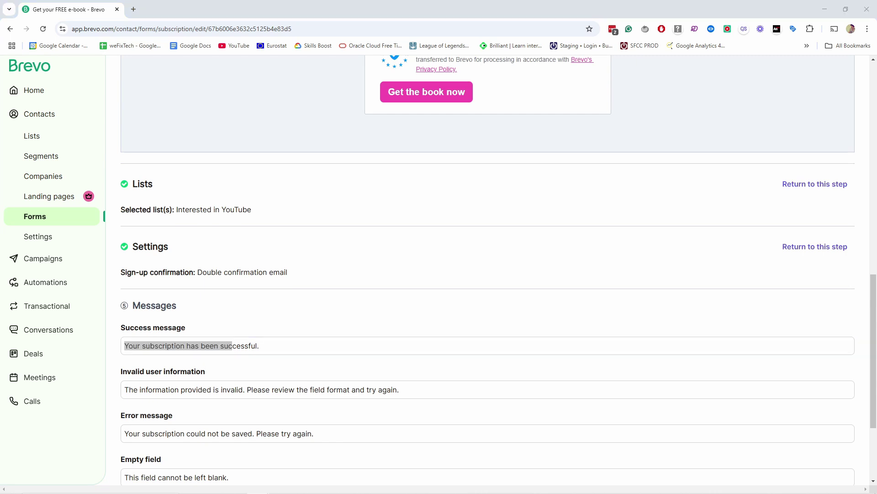
pyautogui.write("Thanks for joining my newsletter! The e-book is on it's way!")
pyautogui.scroll(-1, 242, 327)
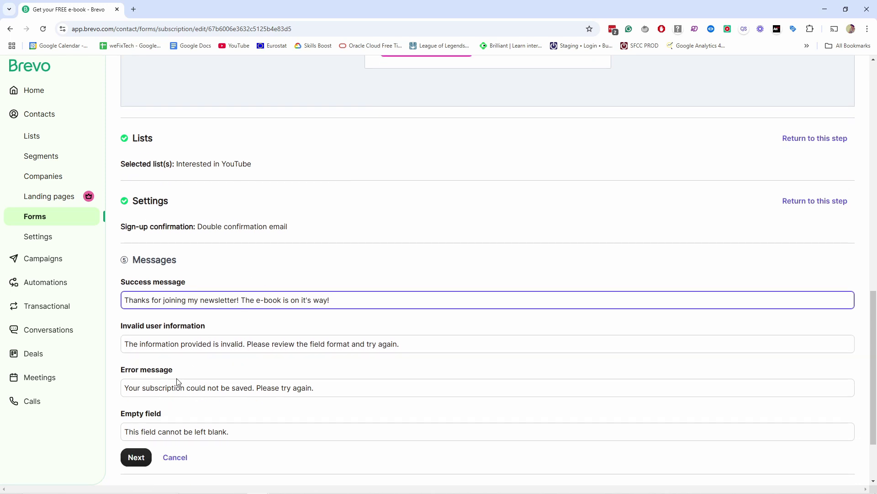
pyautogui.press('Return')
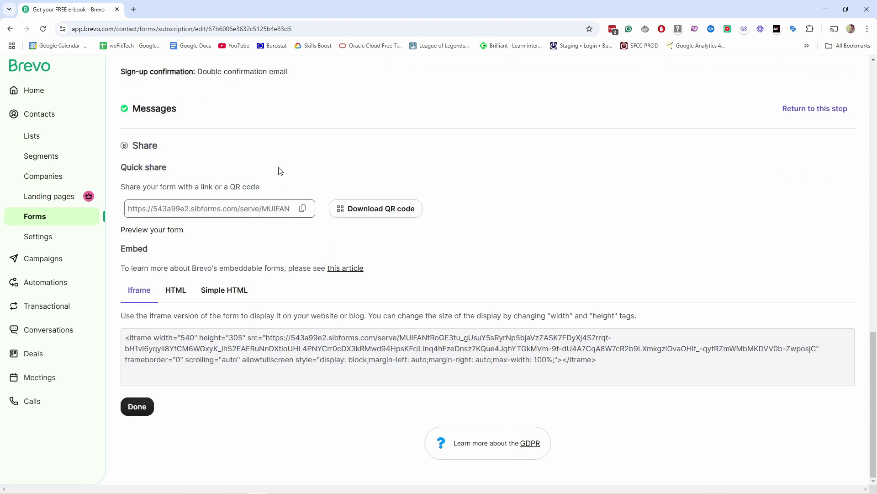
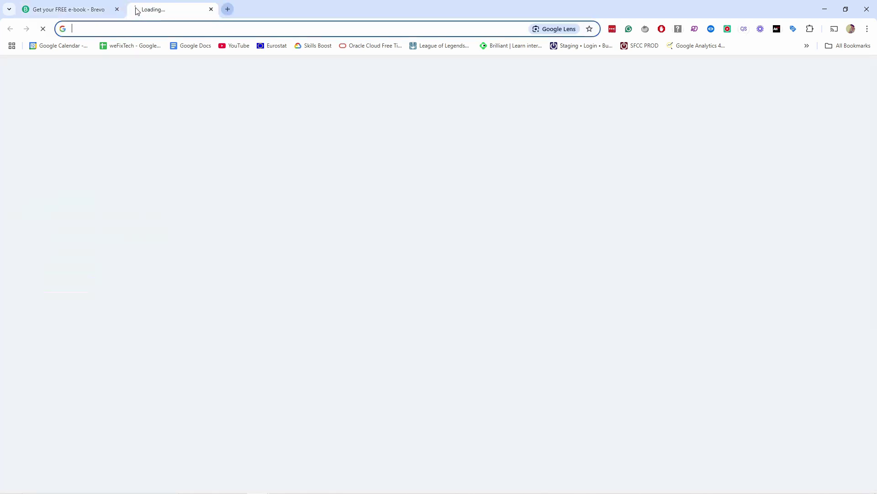
# - Submit a test signup on the e-book form with a first name, an email address and consent ticked
pyautogui.press('Return')
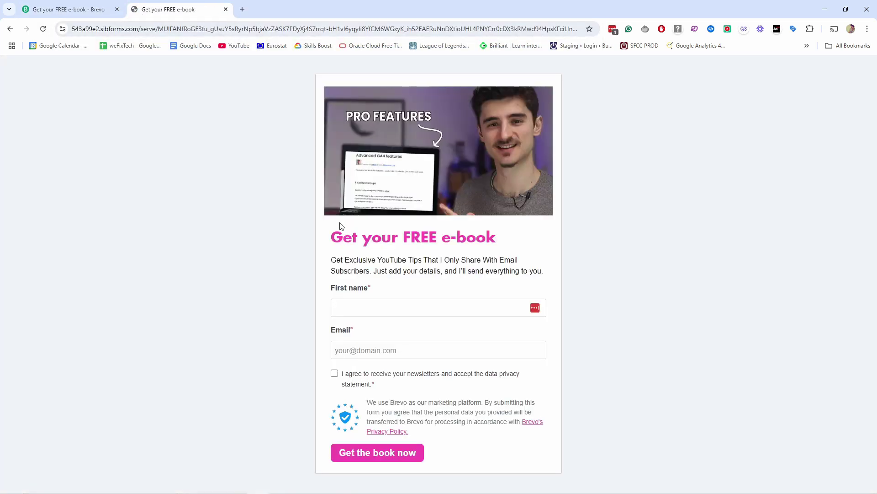
pyautogui.click(366, 306)
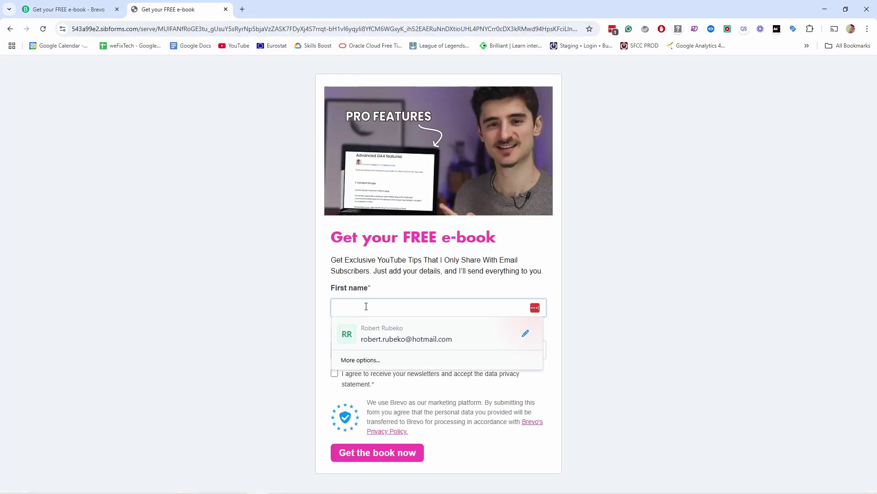
pyautogui.write('Rob')
pyautogui.press('Tab')
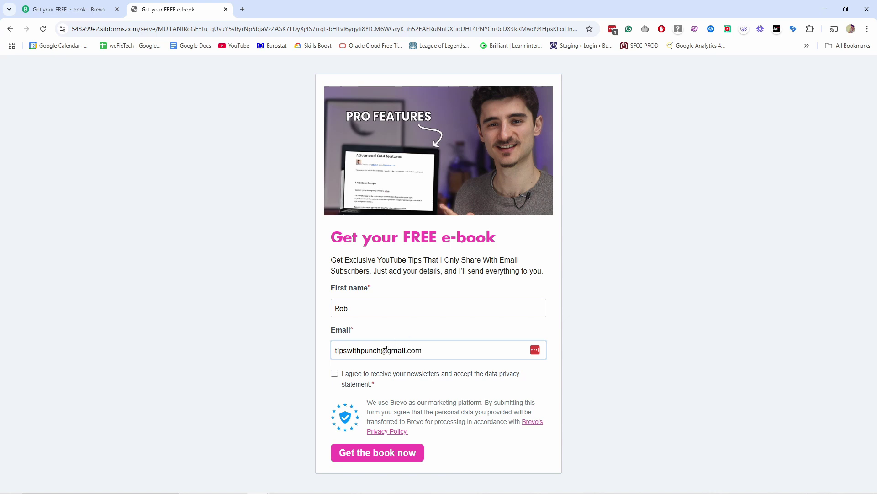
pyautogui.doubleClick(382, 350)
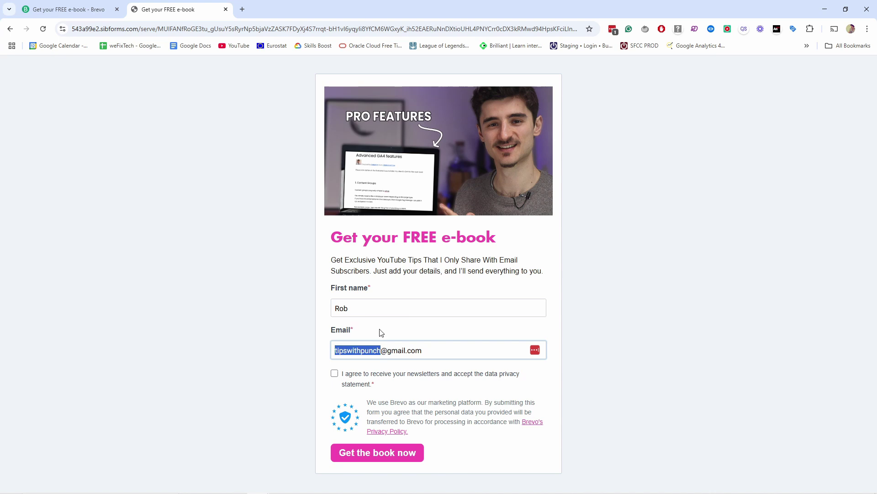
pyautogui.click(338, 373)
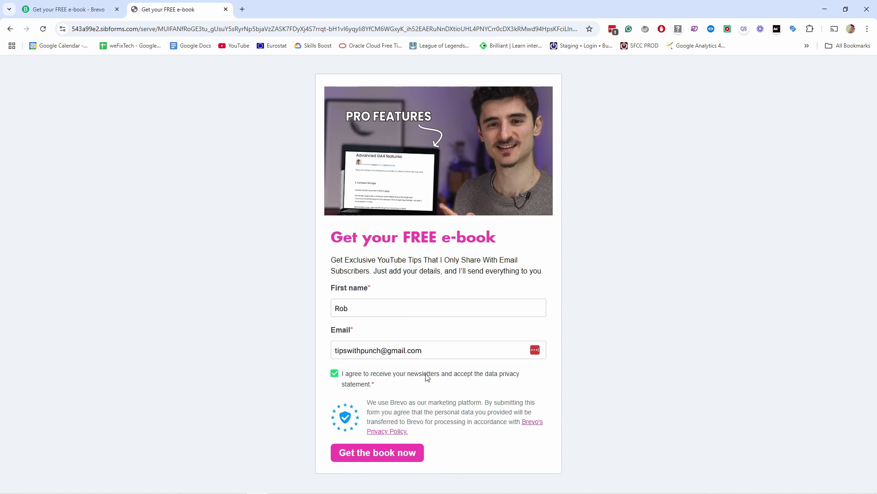
pyautogui.click(357, 459)
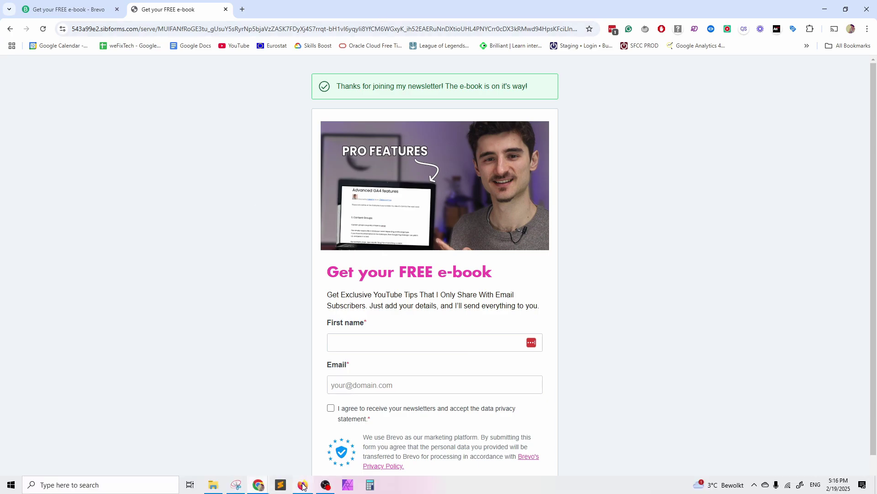
# - Confirm the subscription from the Gmail email to get 'youtube secrets.pdf', then return to the thank-you page
pyautogui.click(304, 485)
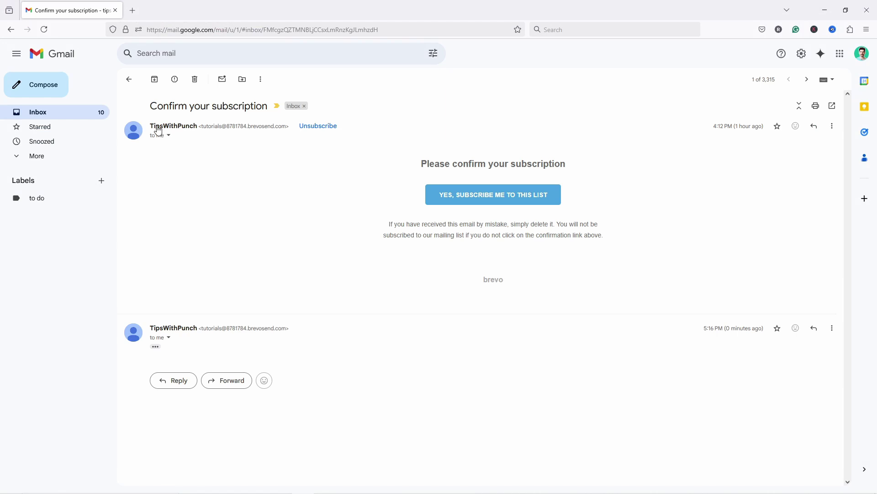
pyautogui.moveTo(176, 130)
pyautogui.moveTo(427, 163); pyautogui.dragTo(594, 247)
pyautogui.click(567, 236)
pyautogui.click(452, 195)
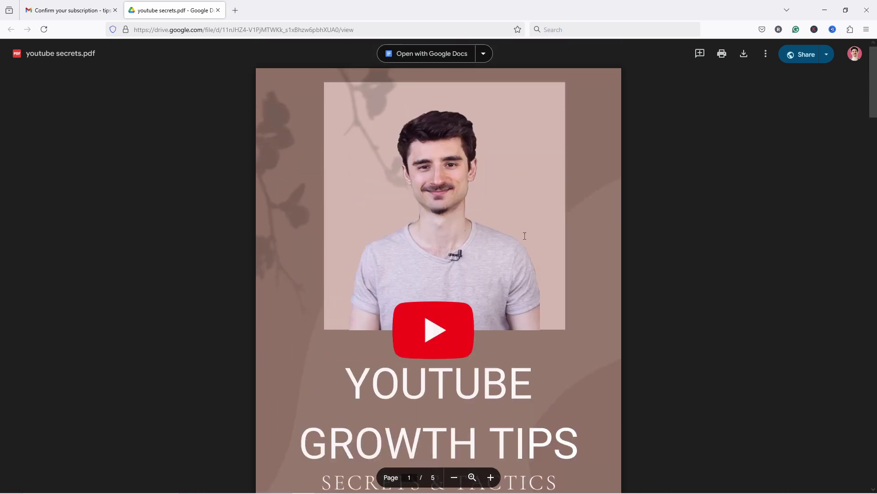
pyautogui.hotkey('alt', 'Tab')
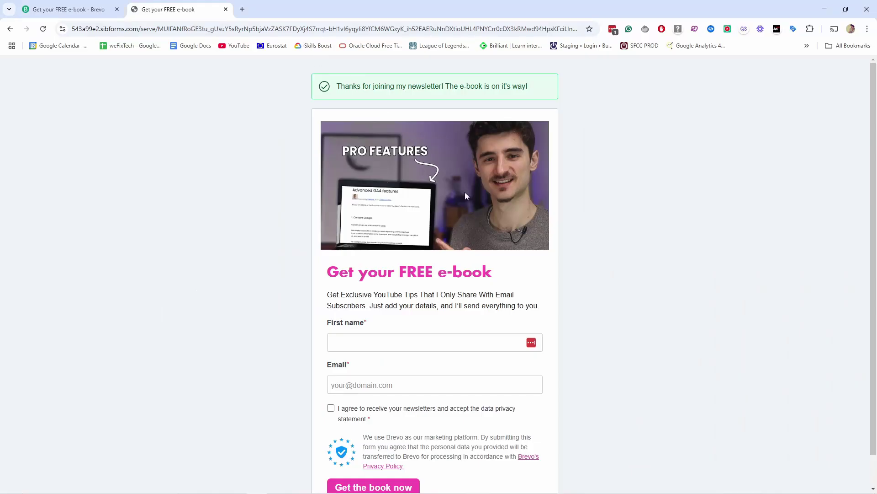
# - Close the form tab and copy the form's full HTML embed code from the Share step
pyautogui.click(226, 9)
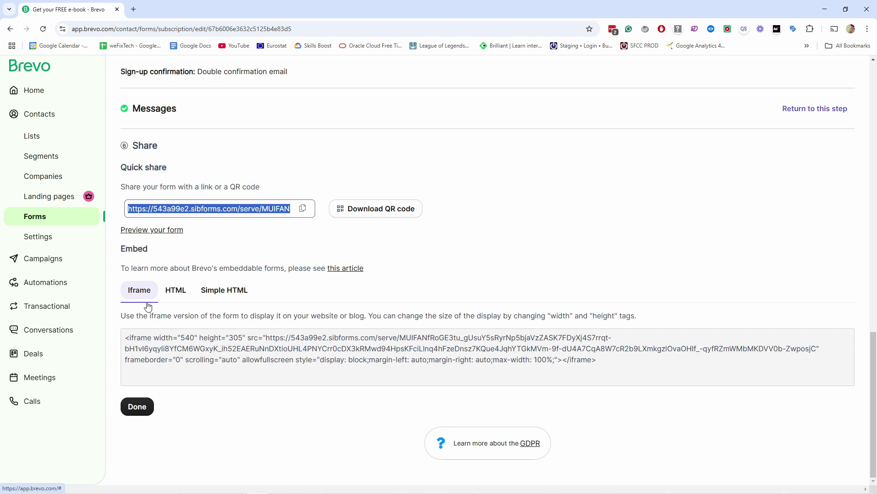
pyautogui.click(174, 294)
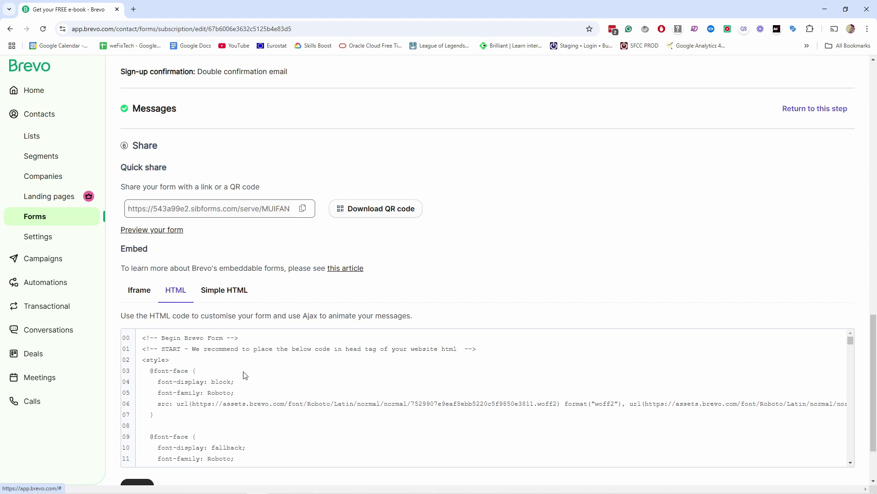
pyautogui.click(172, 362)
pyautogui.hotkey('ctrl', 'c')
pyautogui.rightClick(180, 350)
pyautogui.click(194, 359)
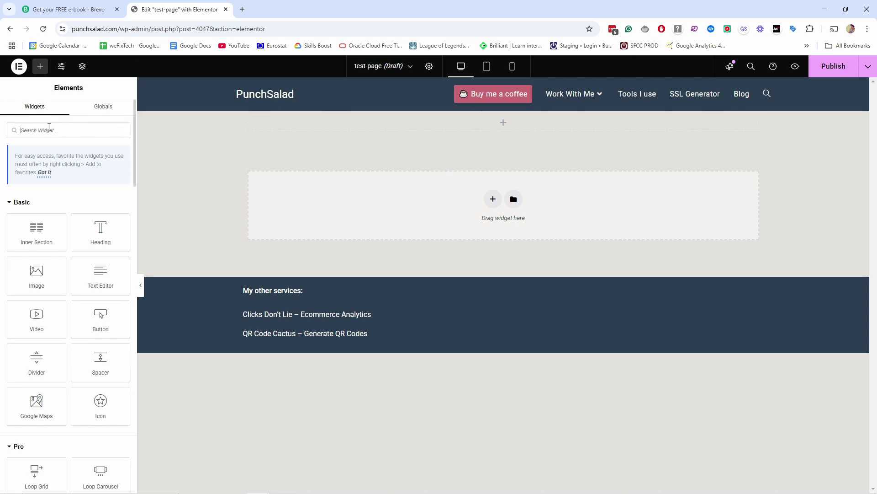
# - Add an HTML widget at the top of test-page containing the pasted Brevo embed code
pyautogui.write('html')
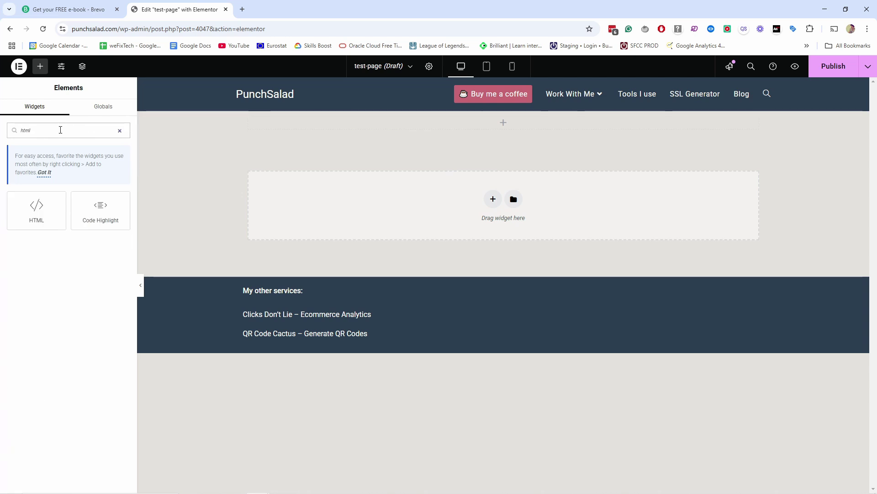
pyautogui.moveTo(37, 210); pyautogui.dragTo(414, 119)
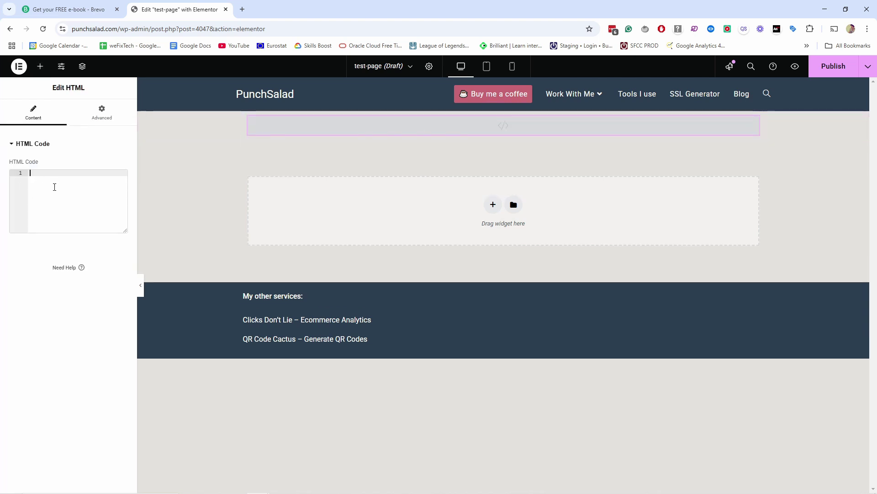
pyautogui.hotkey('ctrl', 'v')
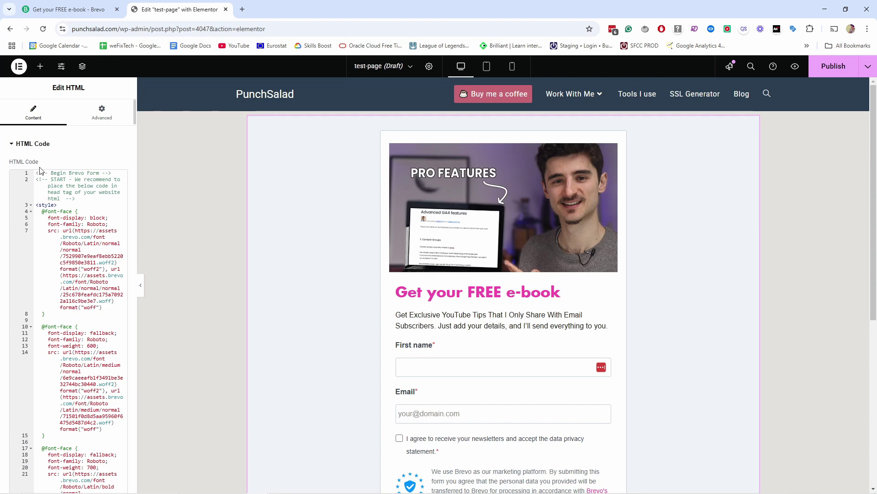
pyautogui.scroll(-3, 459, 448)
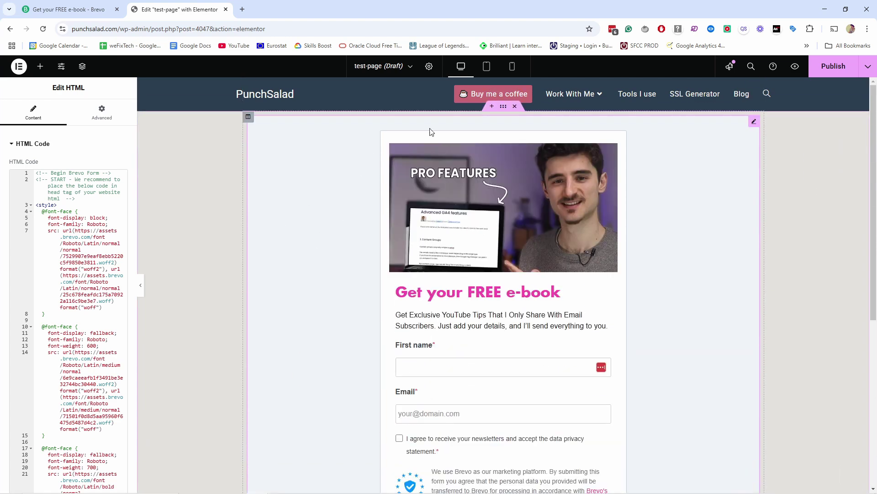
# - Preview test-page and check the embedded e-book signup form
pyautogui.click(795, 67)
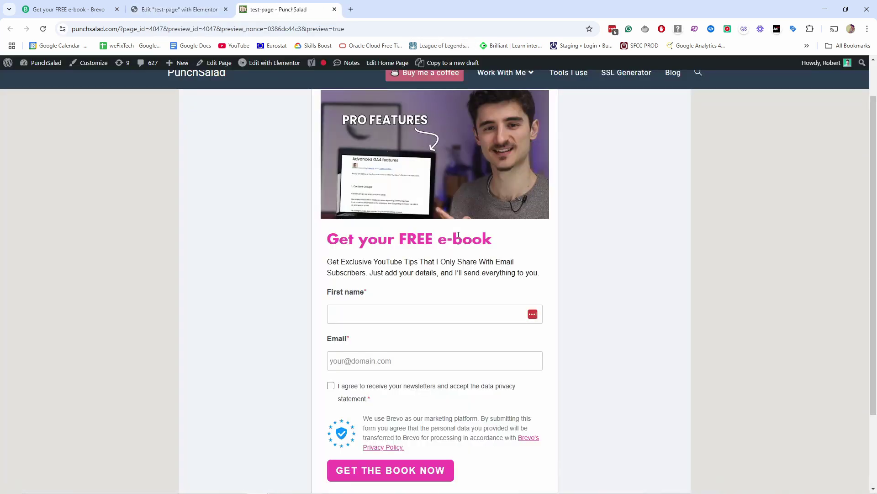
pyautogui.click(390, 309)
pyautogui.scroll(-1, 343, 297)
pyautogui.scroll(-2, 341, 289)
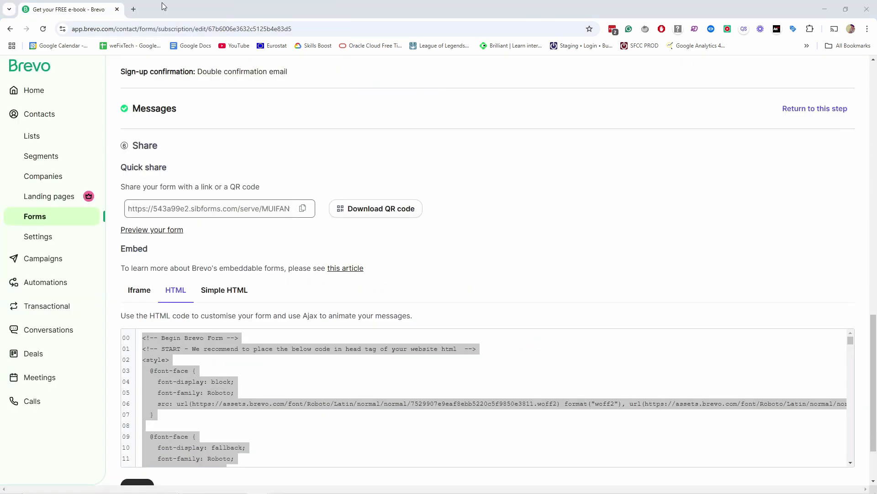
pyautogui.scroll(-1, 439, 275)
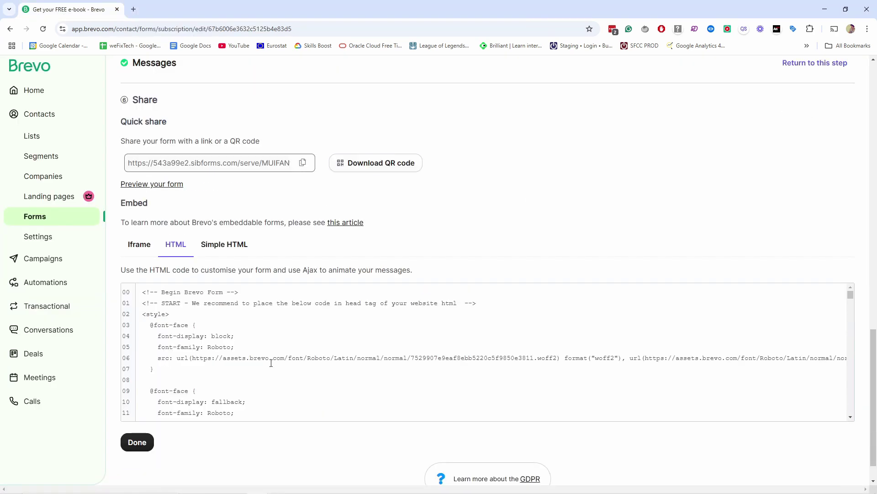
# - Finish the form and check the Get your FREE e-book row's actions in the forms list
pyautogui.click(131, 444)
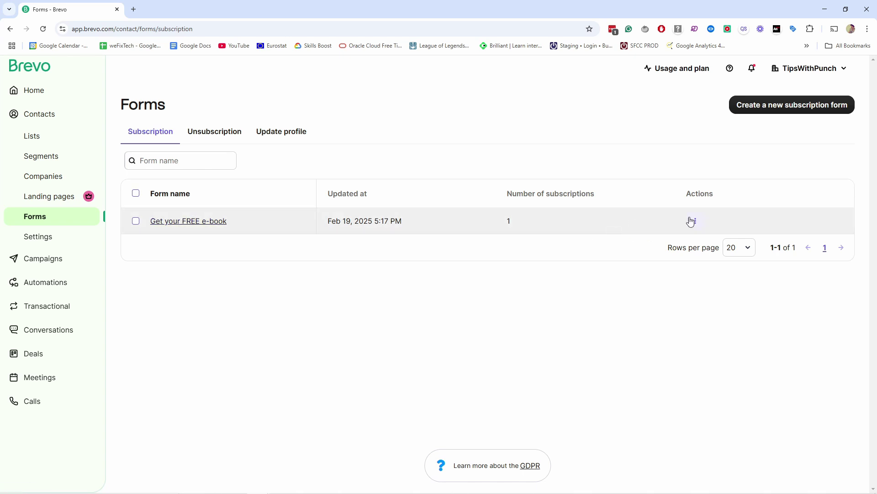
pyautogui.click(695, 222)
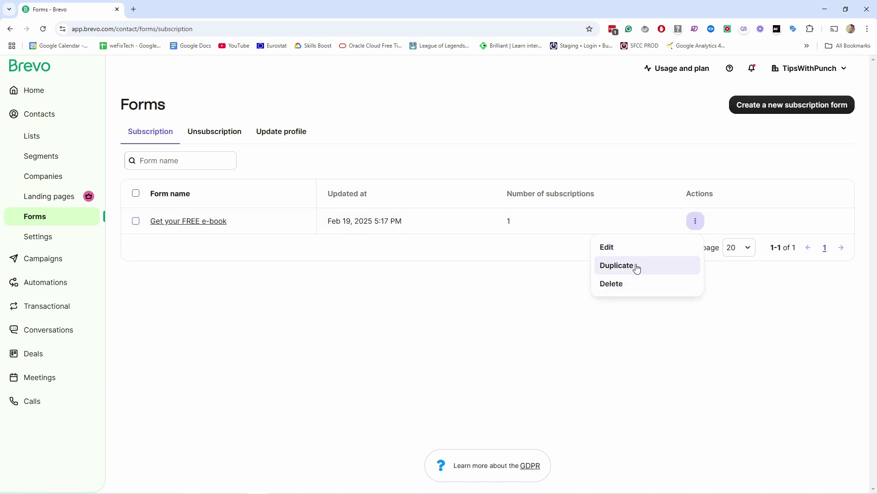
pyautogui.click(352, 293)
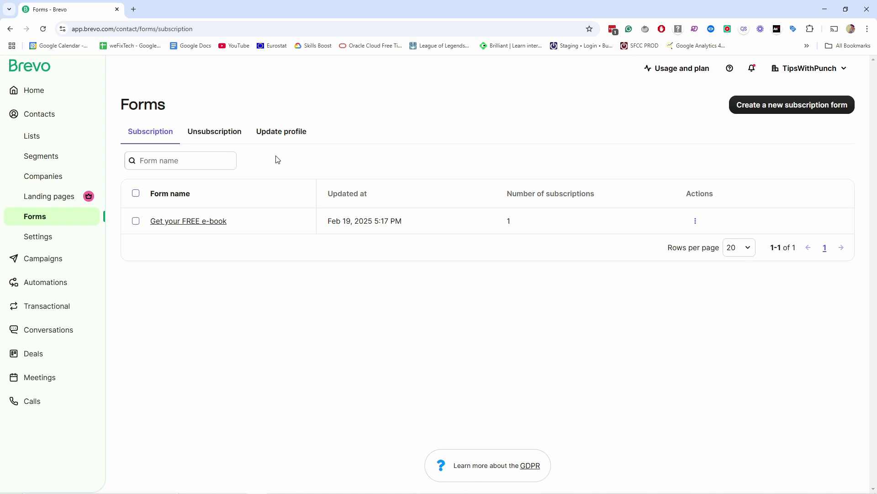
# - Edit the Default Template Double opt-in confirmation from the Campaigns templates list
pyautogui.click(58, 259)
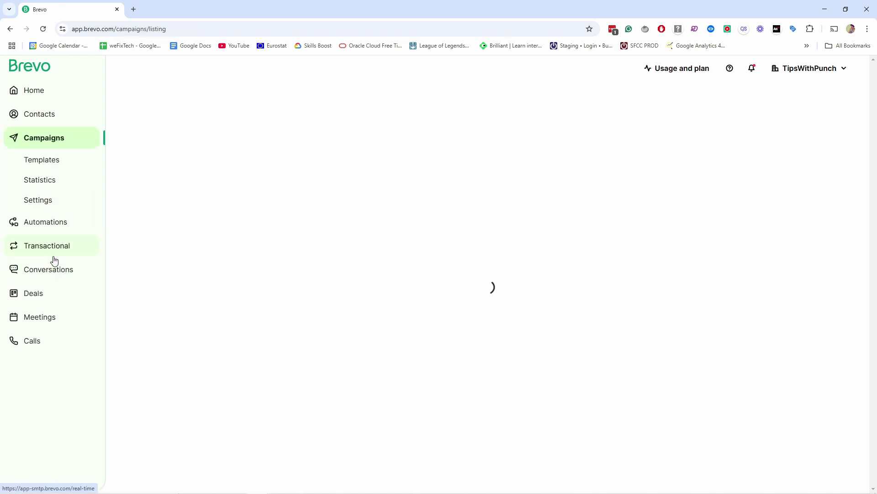
pyautogui.click(44, 162)
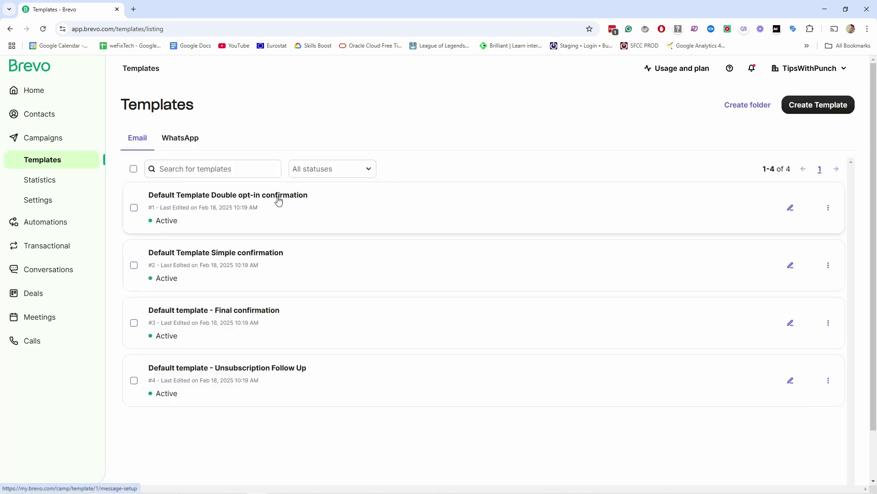
pyautogui.click(791, 210)
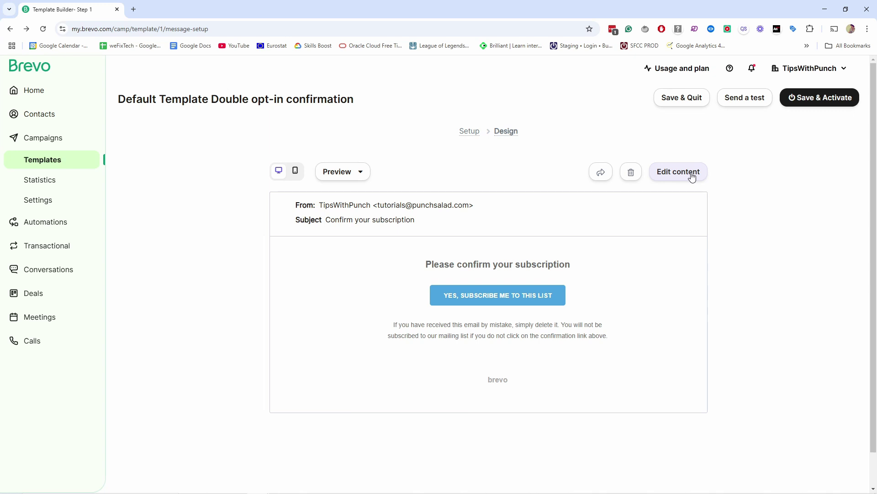
# - Leave the template builder and go back to the templates list
pyautogui.hotkey('alt', 'Left')
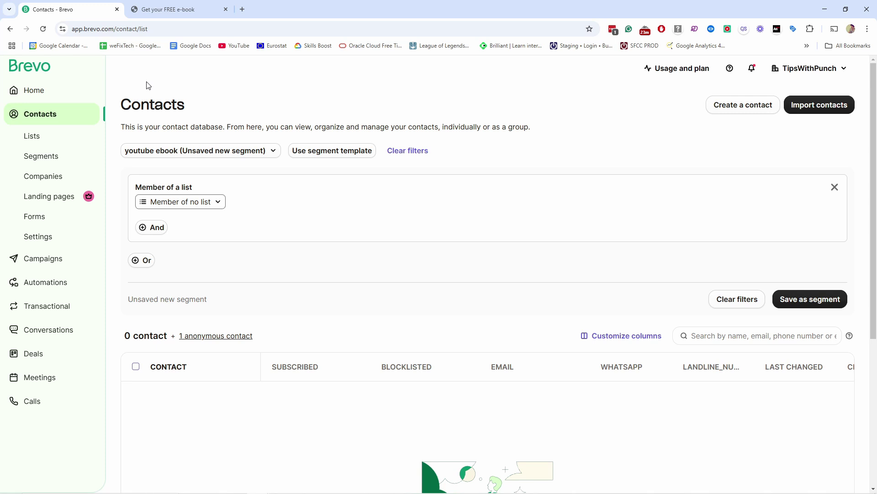
# - Discard a manually started contact and open the import dialog with Contacts selected
pyautogui.click(748, 109)
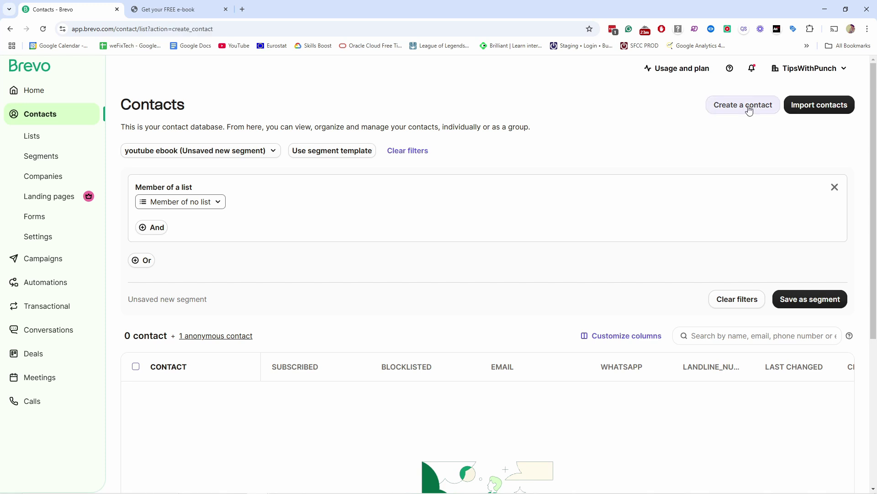
pyautogui.scroll(-4, 744, 294)
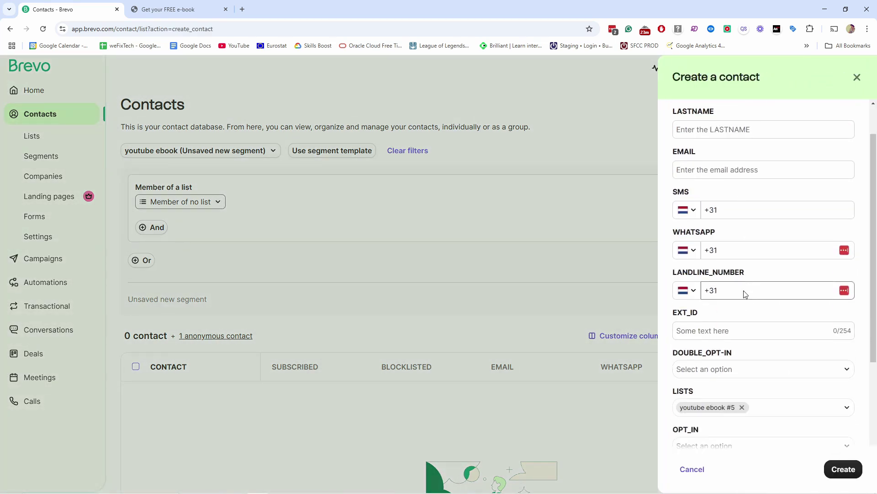
pyautogui.scroll(5, 744, 294)
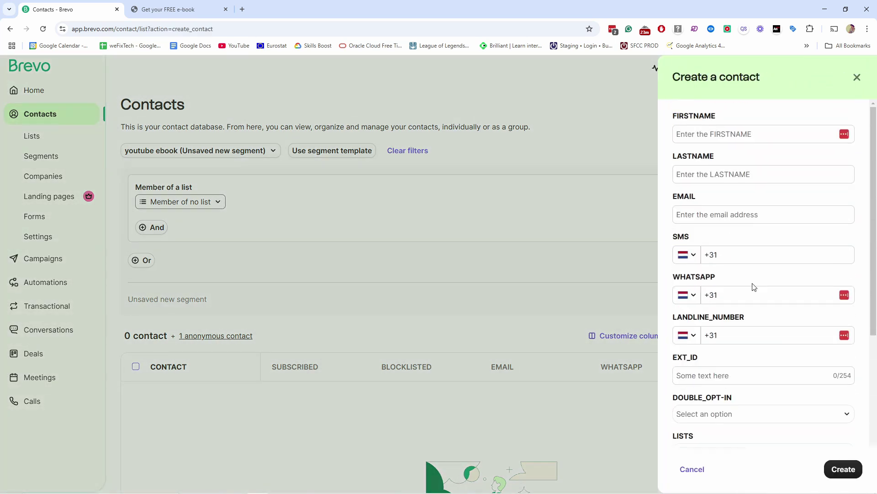
pyautogui.click(856, 77)
pyautogui.click(845, 469)
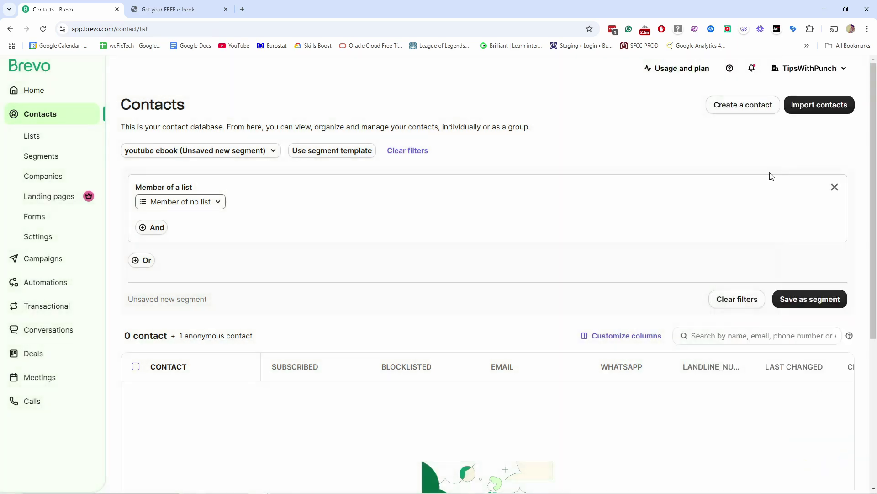
pyautogui.click(809, 106)
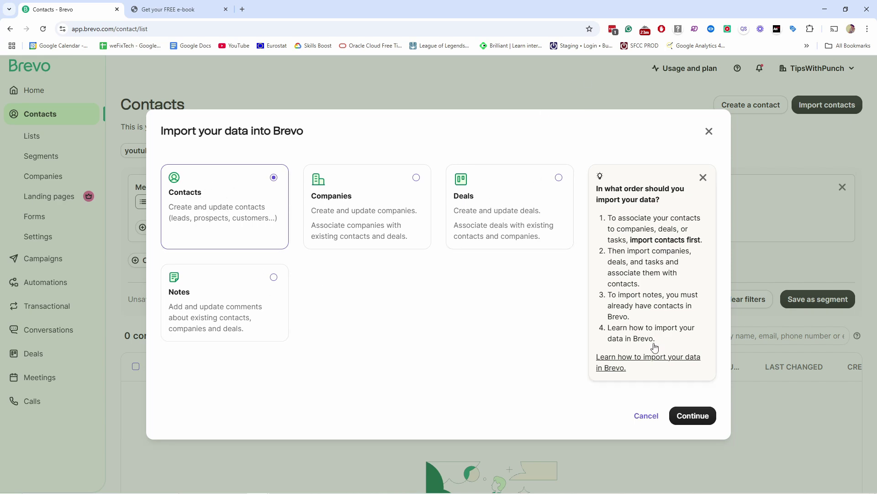
# - Look up 'mailchimp' among the other-tool integrations, then return to the contact import options
pyautogui.click(697, 420)
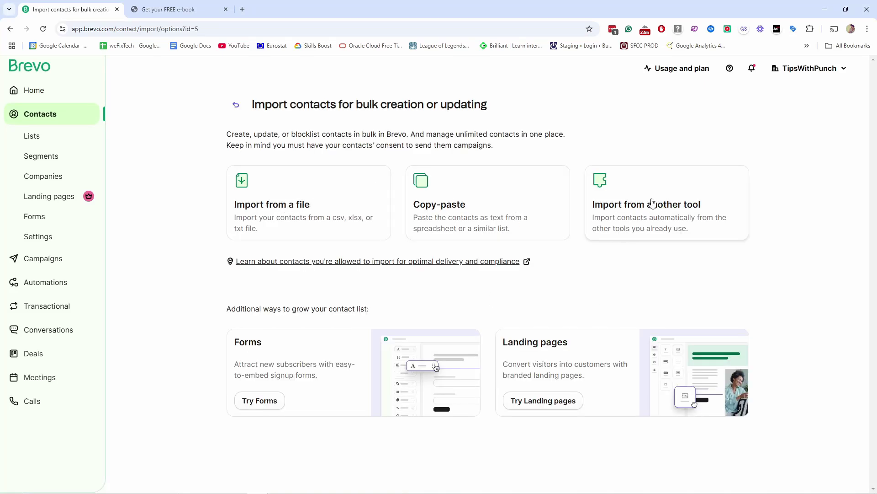
pyautogui.click(640, 193)
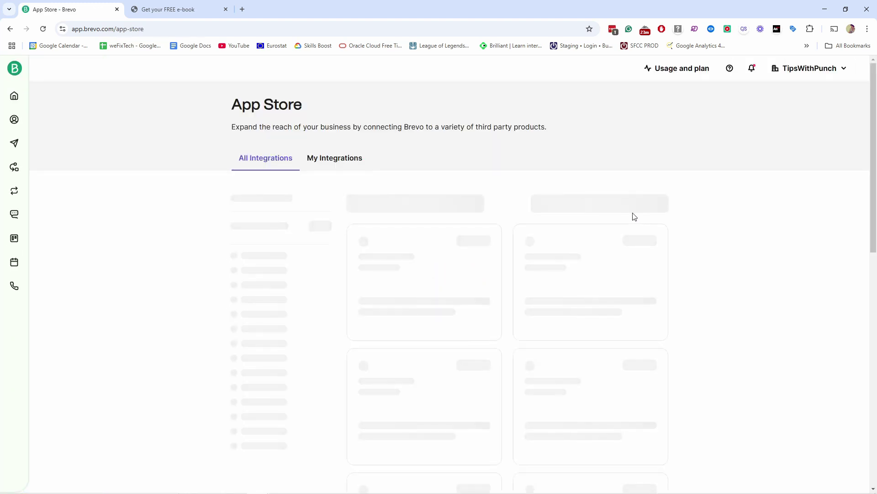
pyautogui.click(365, 201)
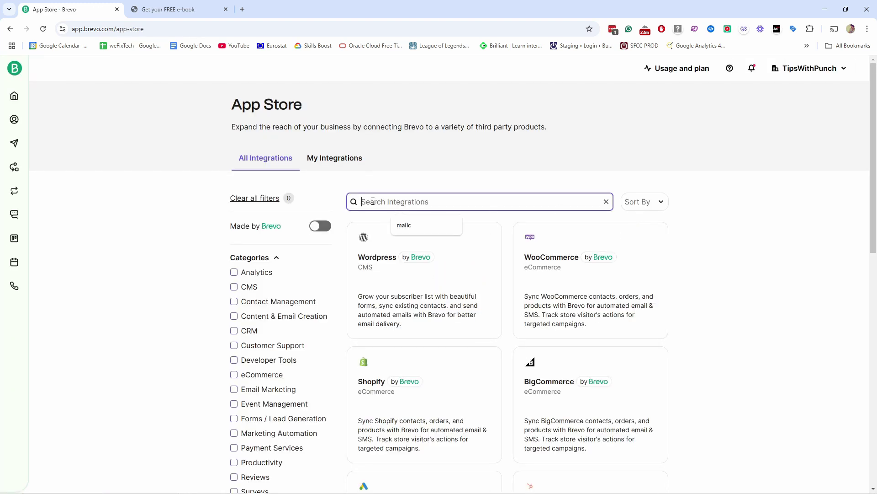
pyautogui.write('mailchimp')
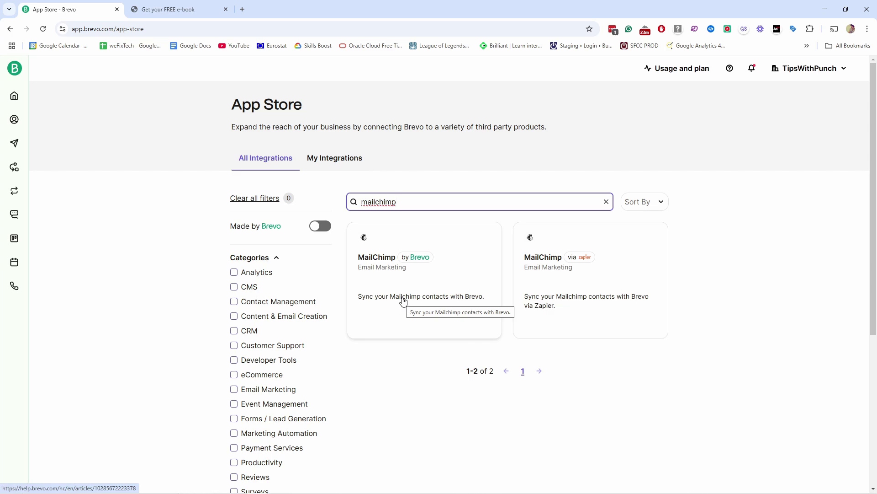
pyautogui.click(10, 29)
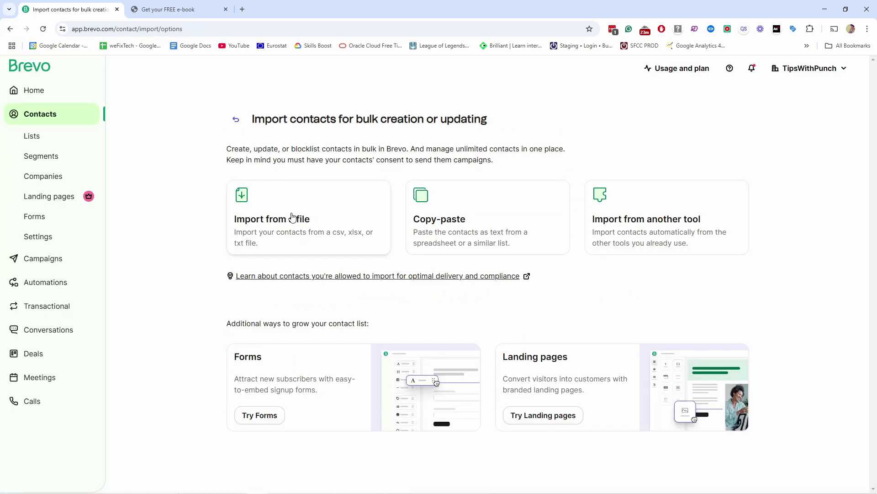
# - Upload subs-test.csv via Import from a file and confirm it for mapping
pyautogui.click(291, 218)
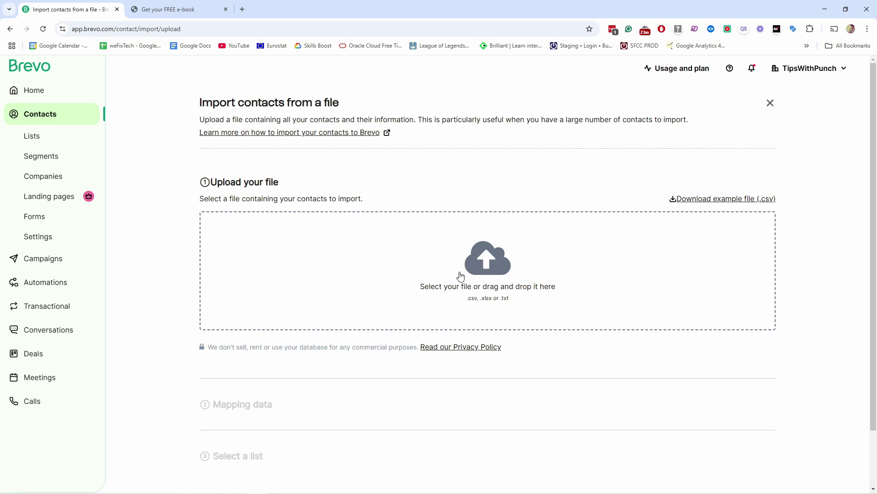
pyautogui.click(530, 290)
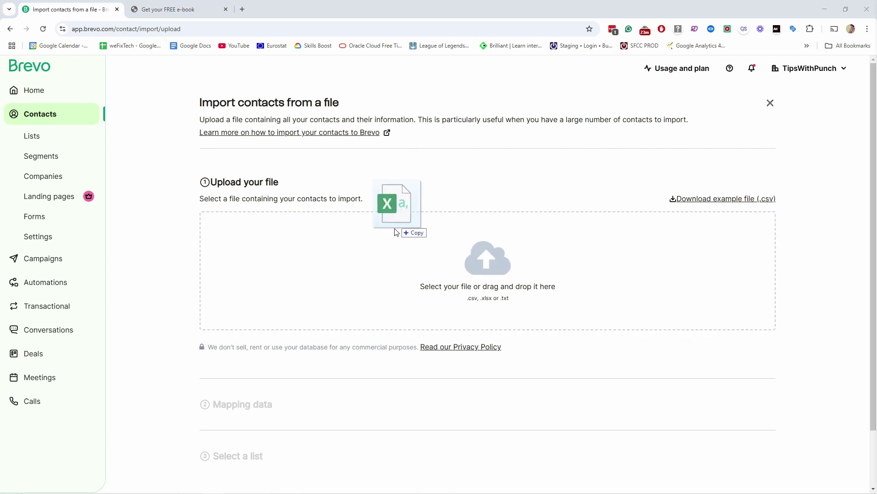
pyautogui.moveTo(402, 227); pyautogui.dragTo(454, 275)
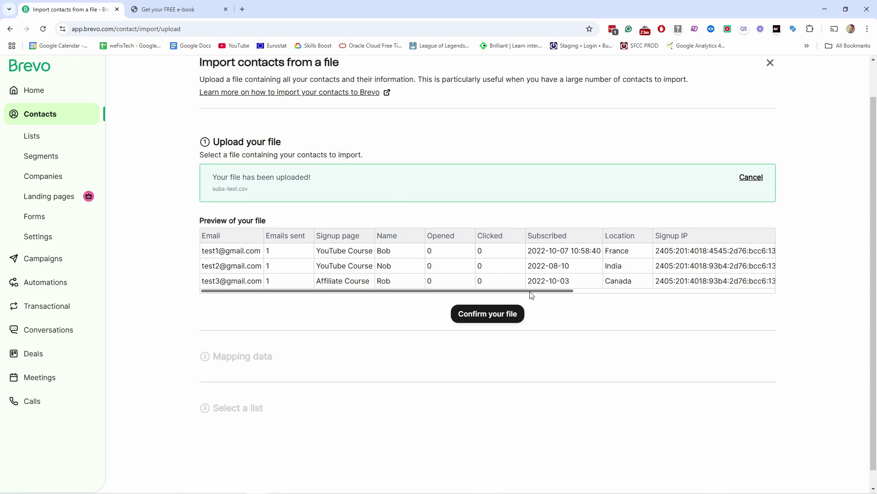
pyautogui.moveTo(532, 295); pyautogui.dragTo(420, 209)
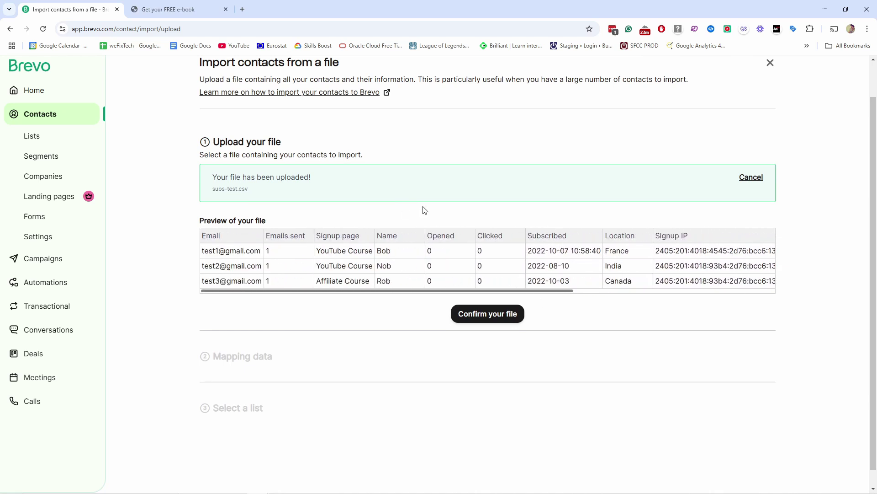
pyautogui.click(477, 323)
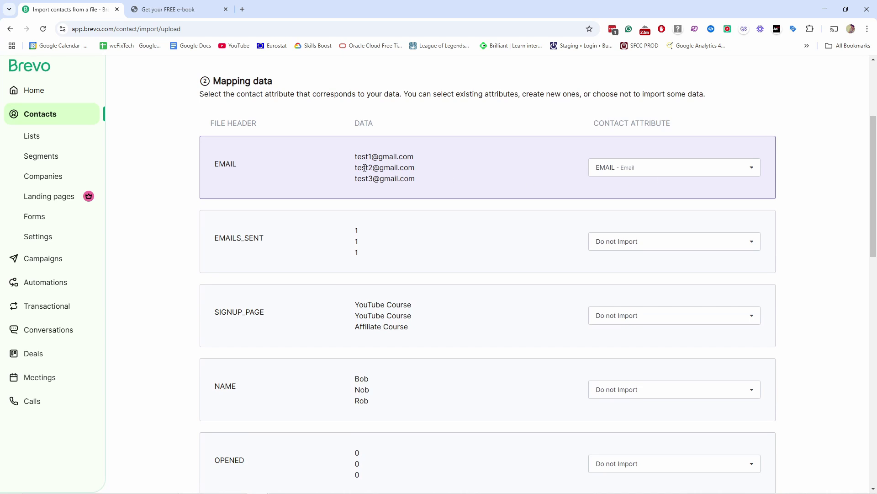
# - Leave the SIGNUP_PAGE column set to Do not Import
pyautogui.scroll(-1, 397, 216)
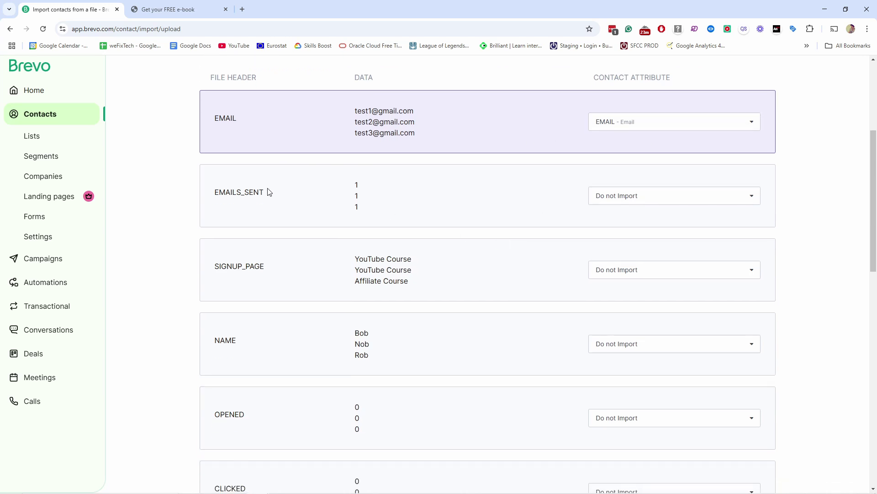
pyautogui.scroll(-1, 602, 249)
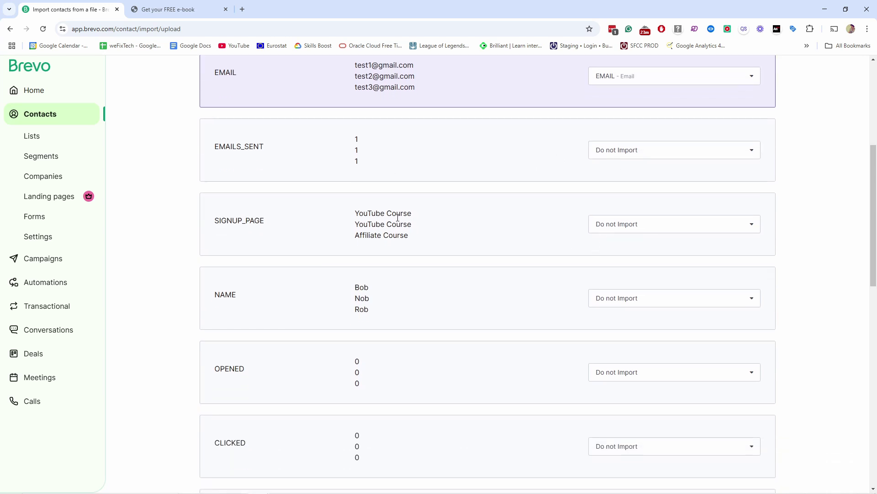
pyautogui.click(658, 227)
pyautogui.scroll(1, 635, 272)
pyautogui.scroll(-5, 630, 270)
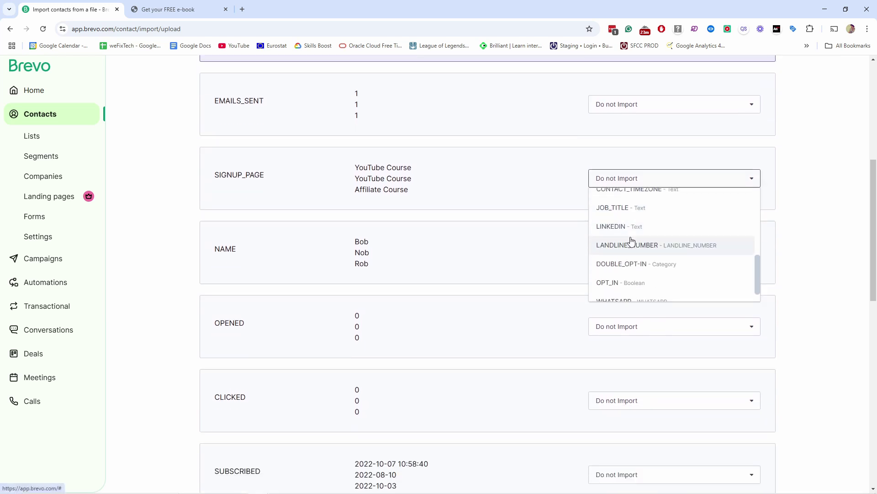
pyautogui.scroll(-1, 624, 254)
pyautogui.scroll(10, 624, 251)
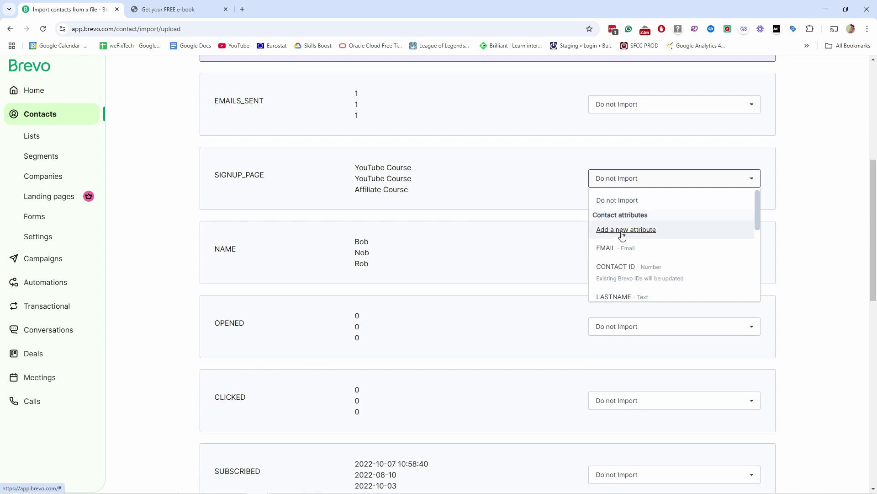
pyautogui.click(532, 188)
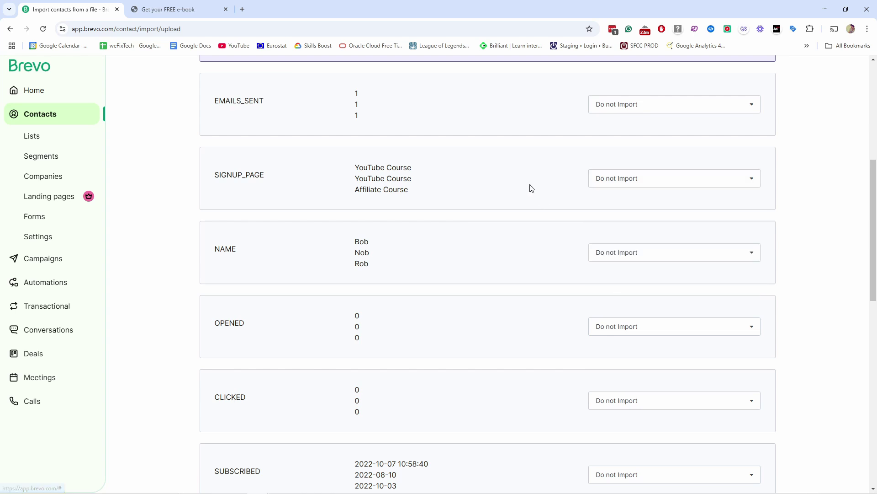
# - Map the NAME column to FIRSTNAME and confirm the mapping with 2 attributes
pyautogui.click(619, 253)
pyautogui.scroll(-2, 627, 340)
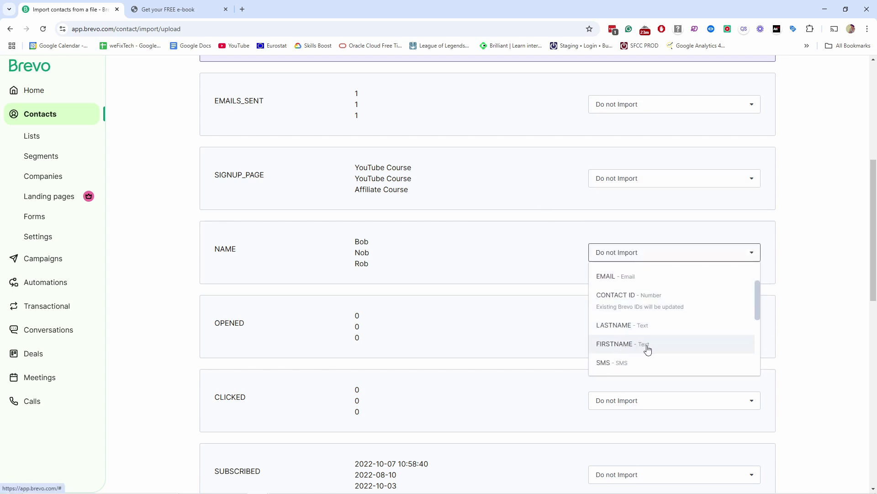
pyautogui.click(631, 345)
pyautogui.scroll(-2, 578, 225)
pyautogui.scroll(-5, 579, 223)
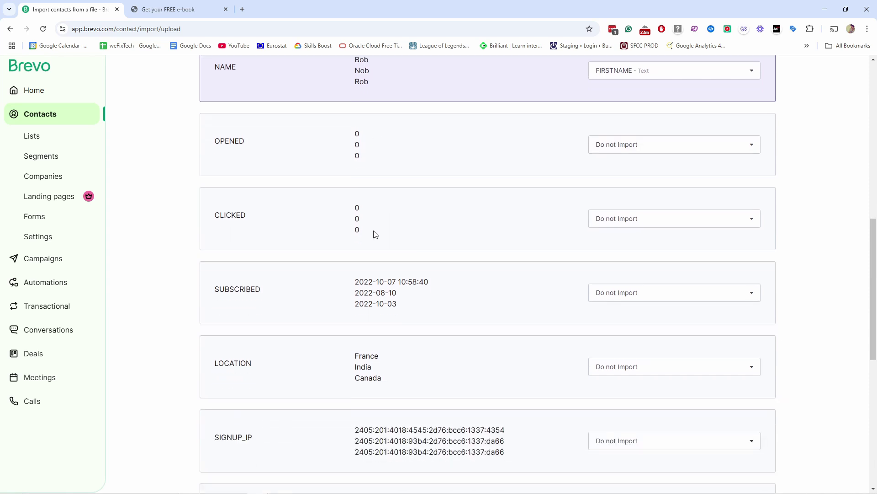
pyautogui.scroll(-5, 388, 287)
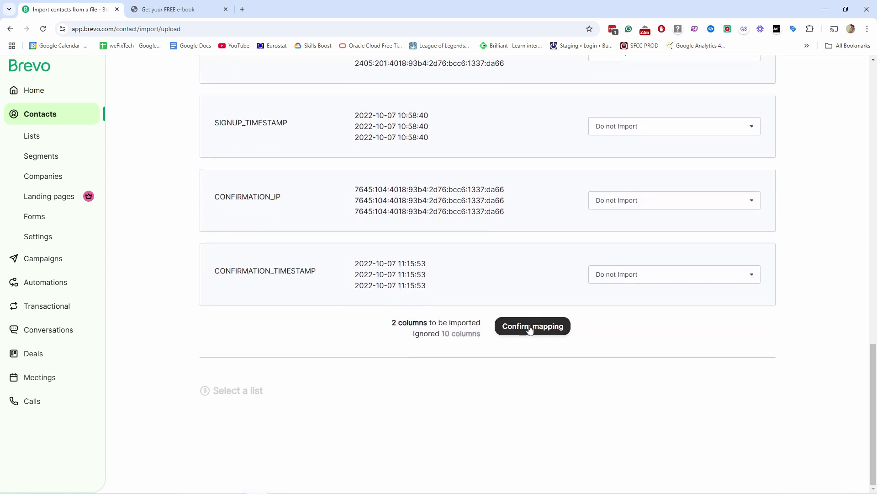
pyautogui.click(528, 328)
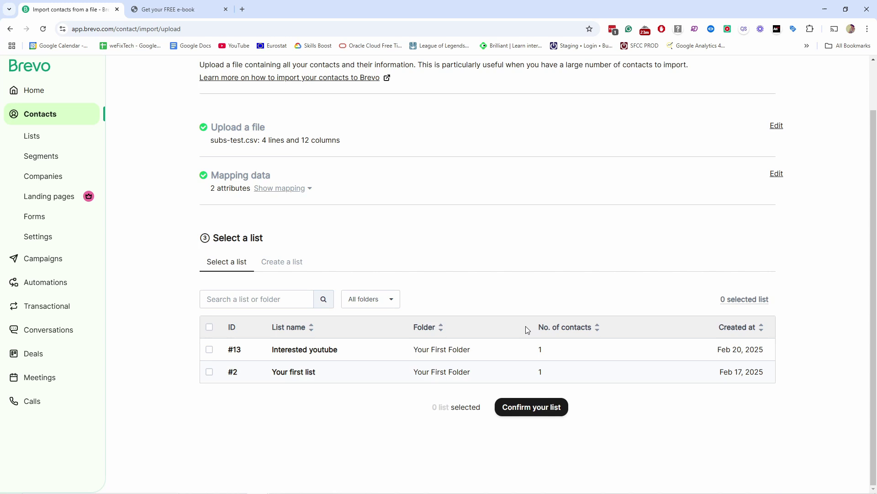
# - Choose list #13 Interested youtube as destination, tick the opt-in agreement, and confirm the import
pyautogui.click(543, 409)
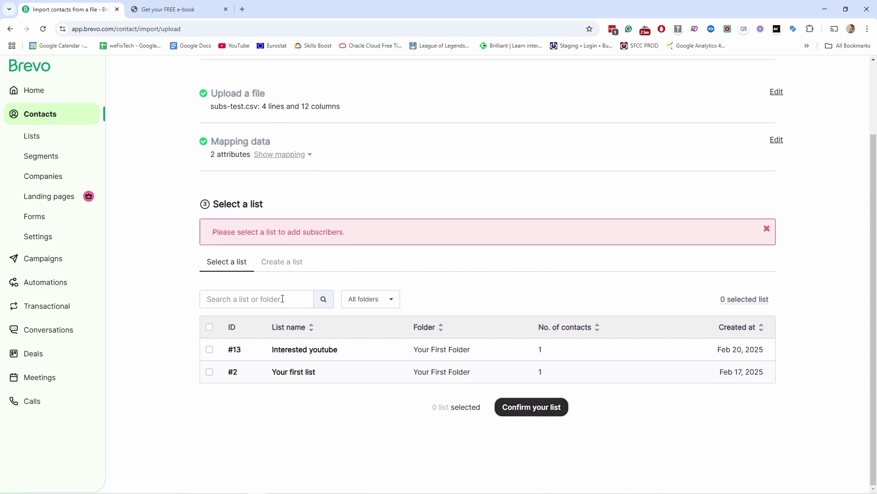
pyautogui.click(209, 349)
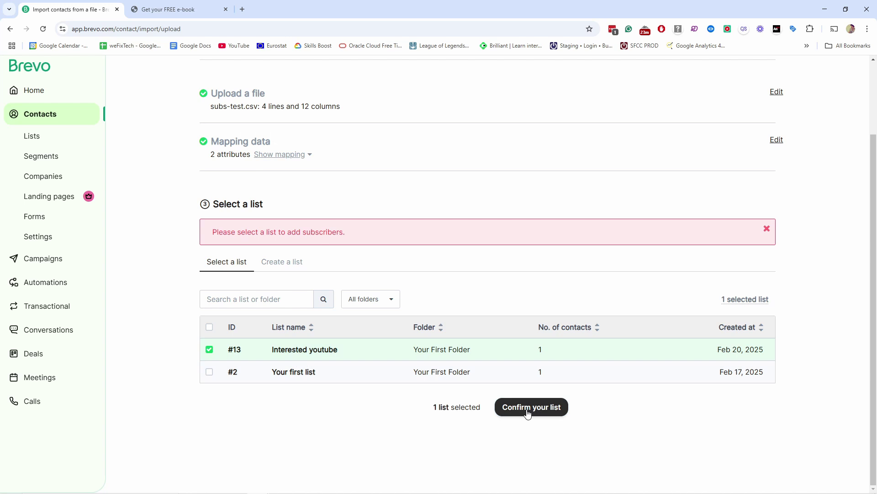
pyautogui.click(528, 413)
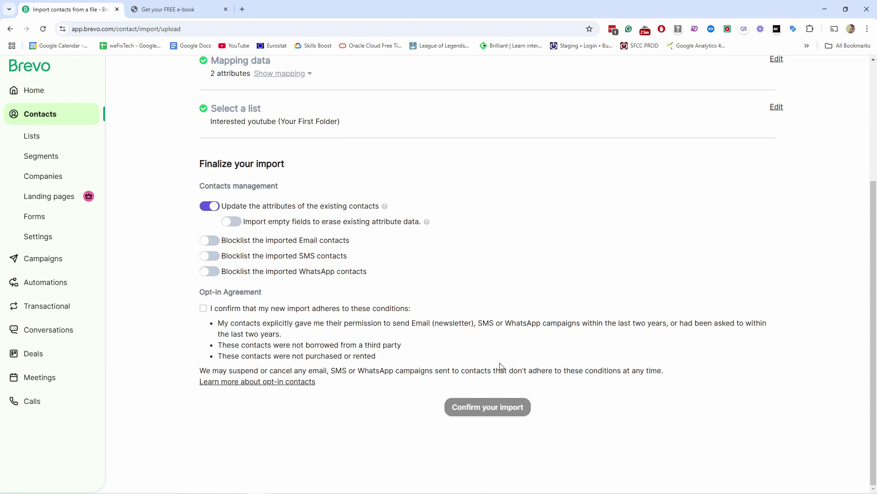
pyautogui.click(203, 310)
pyautogui.click(485, 409)
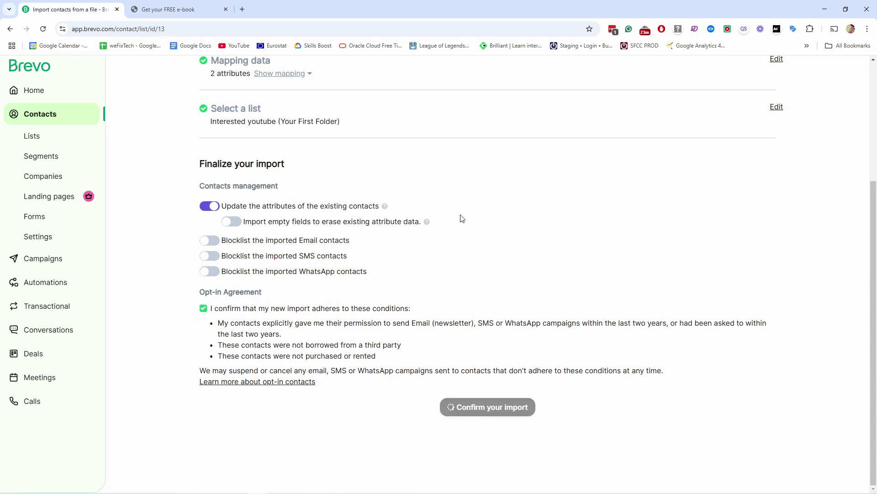